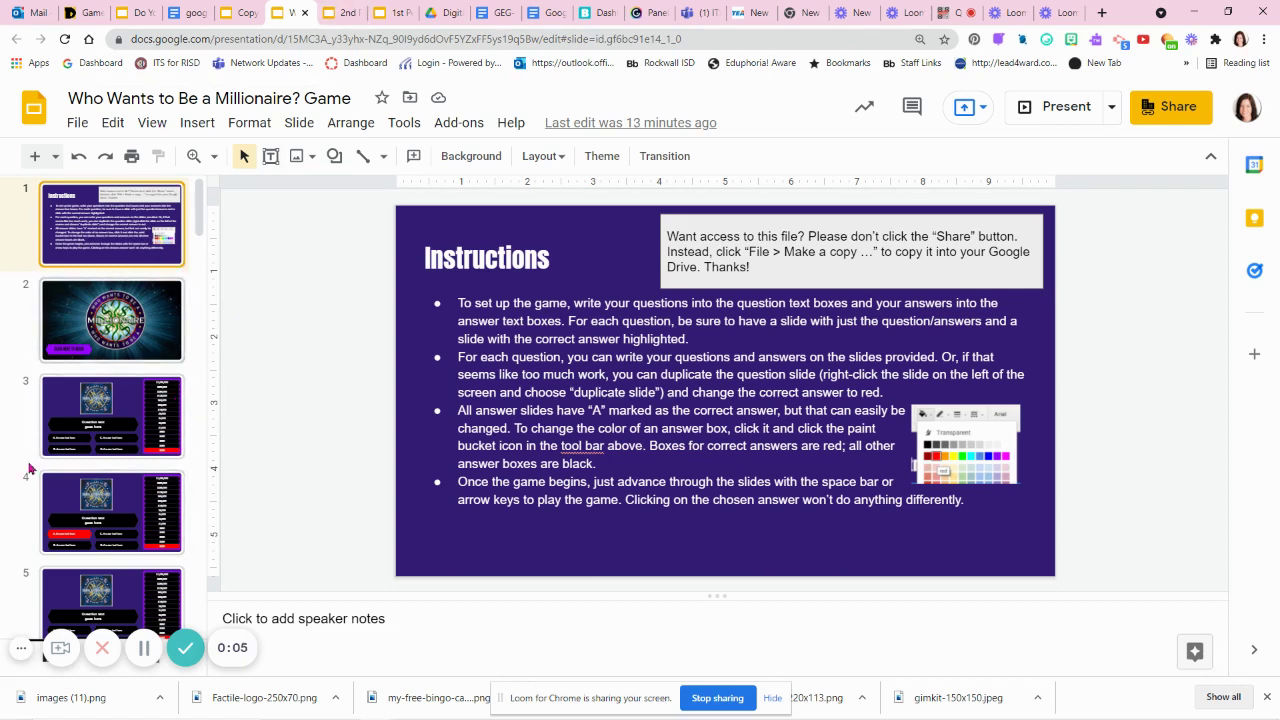
- Look through the game template's question slides and their matching answer slides, from the $100 level up to $1,000
{"action": "left_click_drag", "start_coordinate": [103, 430], "coordinate": [93, 499]}
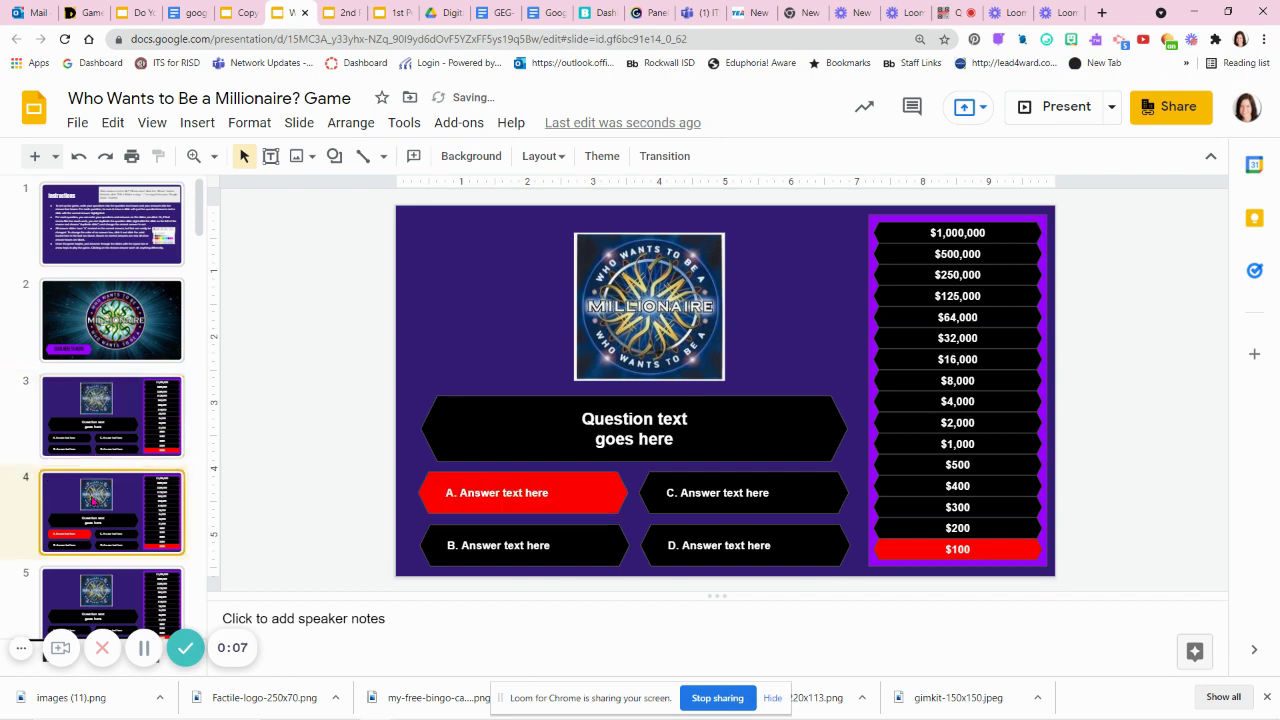
{"action": "scroll", "coordinate": [110, 548], "scroll_direction": "down", "scroll_amount": 2}
{"action": "left_click", "coordinate": [120, 481]}
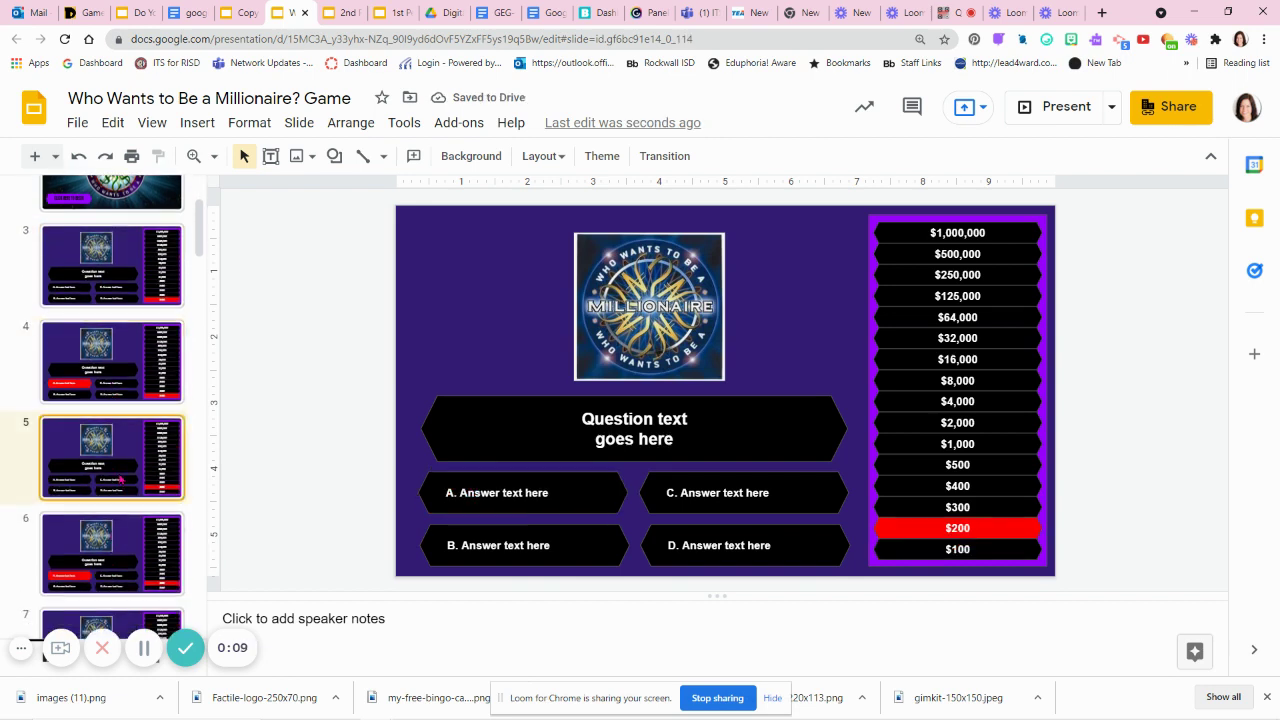
{"action": "left_click", "coordinate": [110, 553]}
{"action": "scroll", "coordinate": [106, 560], "scroll_direction": "down", "scroll_amount": 1}
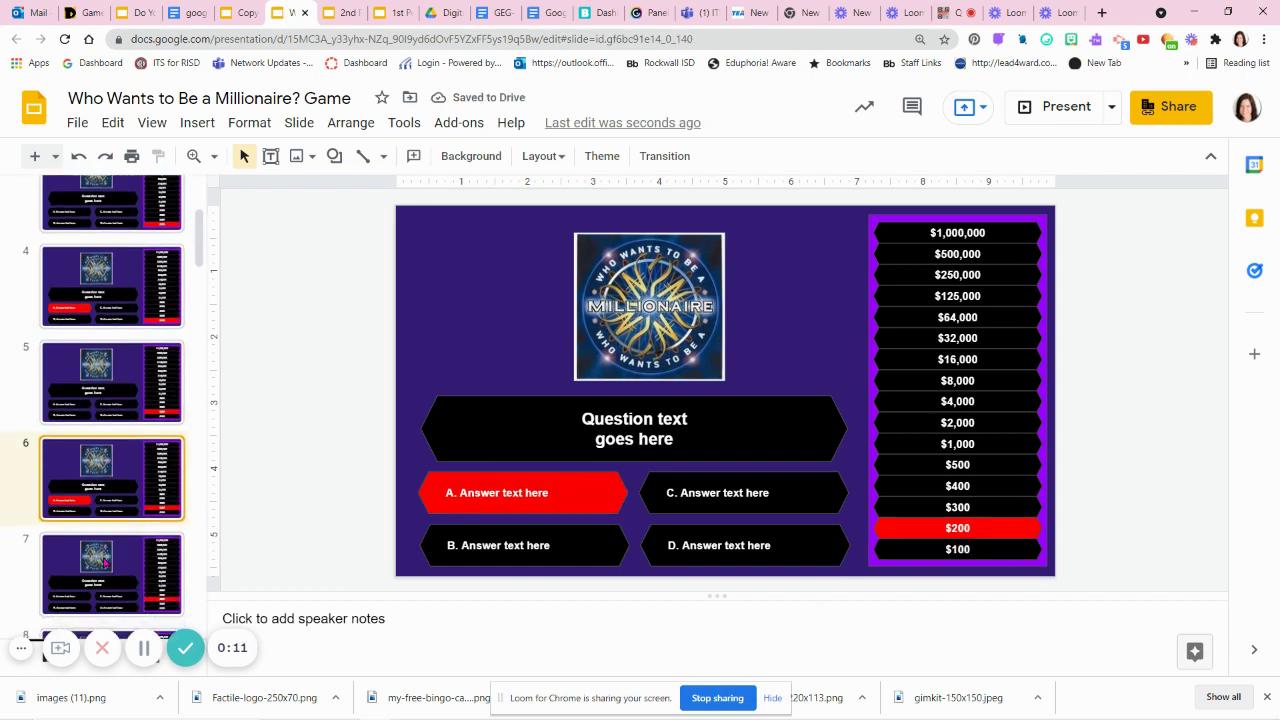
{"action": "left_click", "coordinate": [104, 563]}
{"action": "scroll", "coordinate": [104, 563], "scroll_direction": "down", "scroll_amount": 1}
{"action": "left_click", "coordinate": [104, 563]}
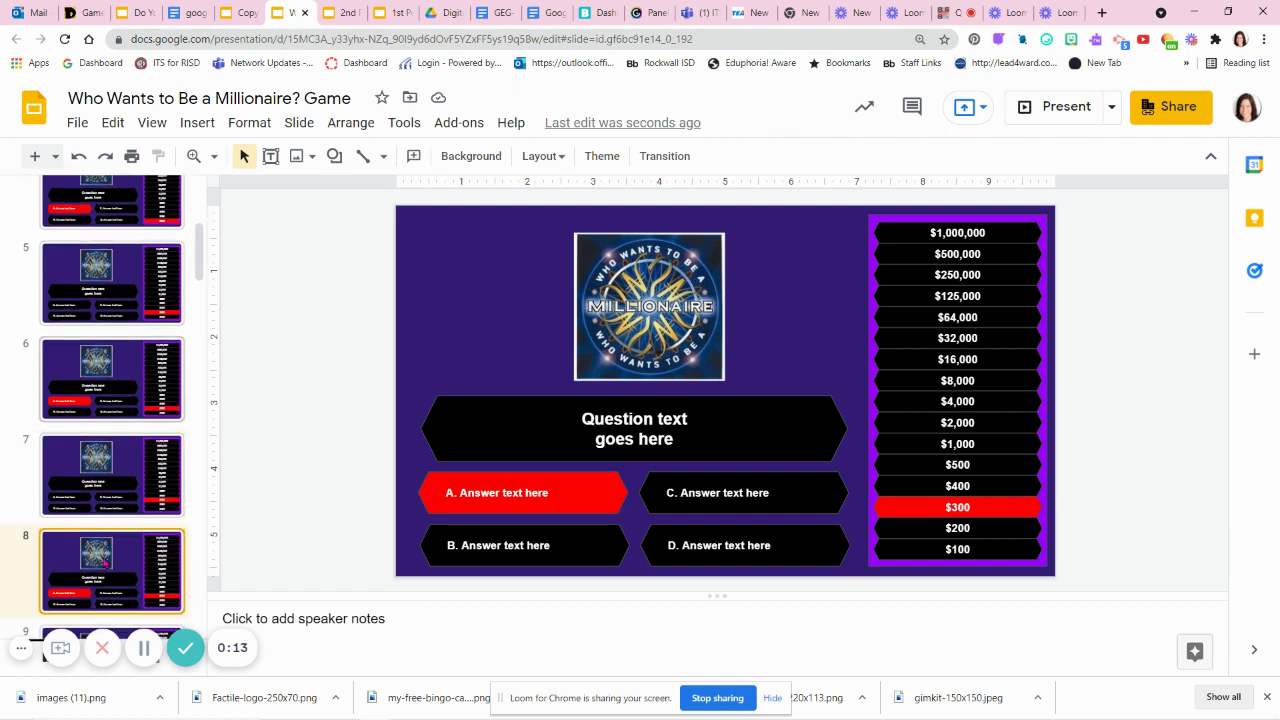
{"action": "scroll", "coordinate": [110, 550], "scroll_direction": "down", "scroll_amount": 2}
{"action": "left_click", "coordinate": [122, 535]}
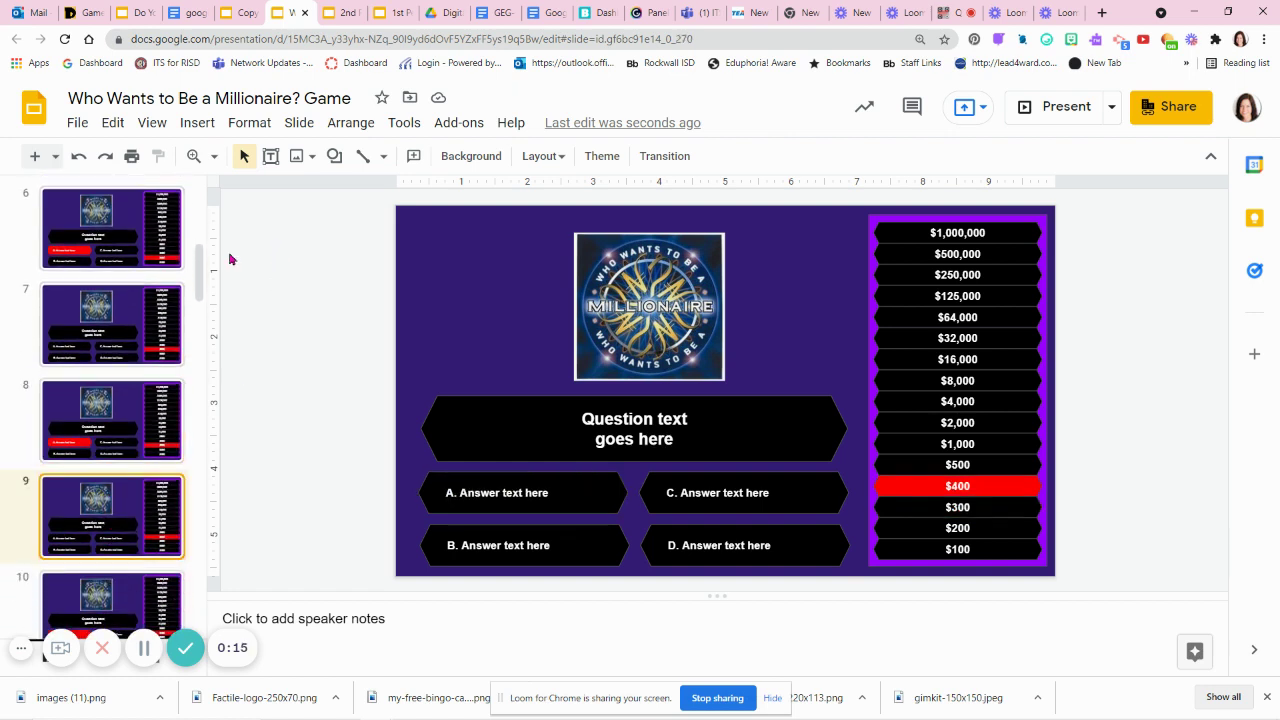
{"action": "scroll", "coordinate": [100, 480], "scroll_direction": "down", "scroll_amount": 3}
{"action": "right_click", "coordinate": [213, 420]}
{"action": "left_click", "coordinate": [148, 410]}
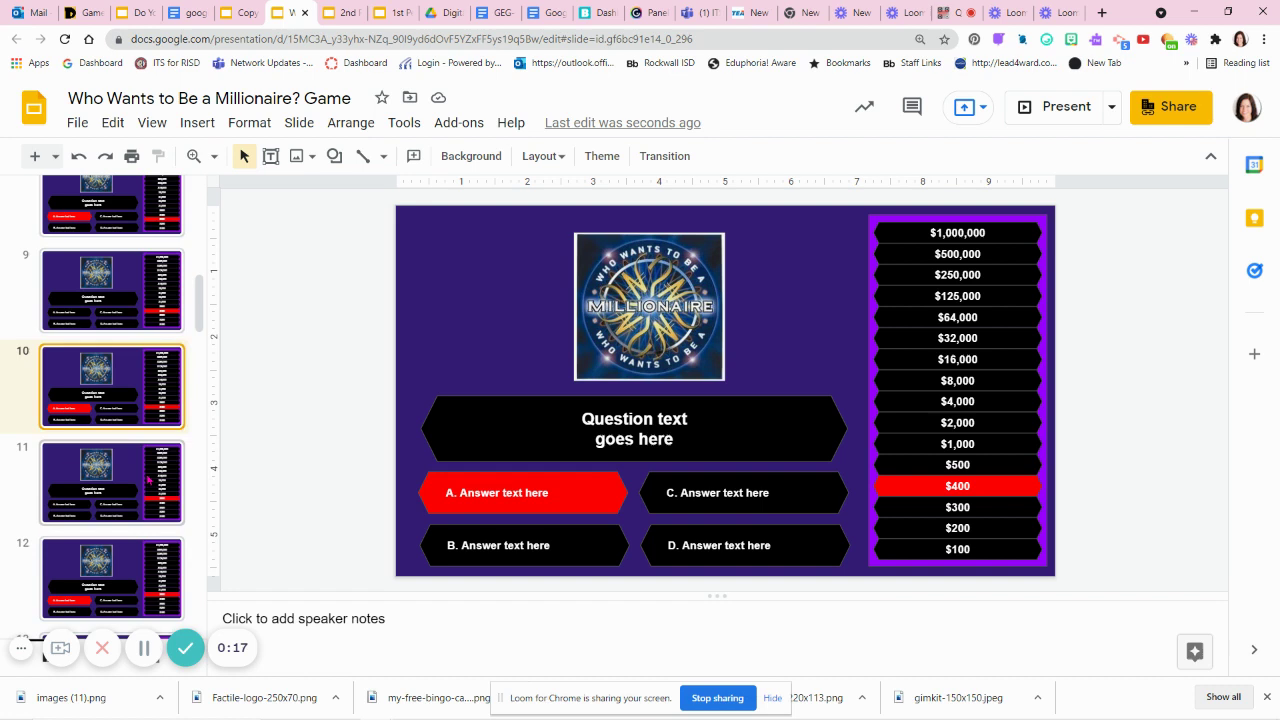
{"action": "left_click", "coordinate": [148, 481]}
{"action": "scroll", "coordinate": [146, 495], "scroll_direction": "down", "scroll_amount": 2}
{"action": "left_click", "coordinate": [143, 513]}
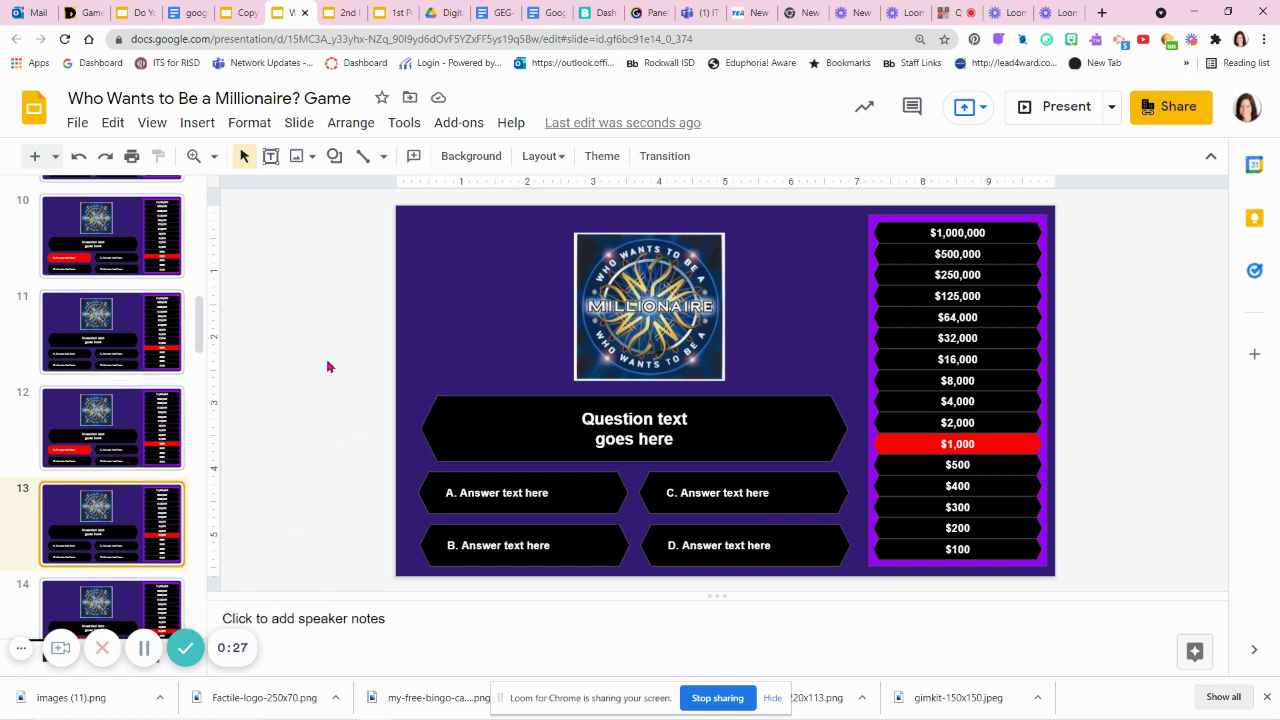
{"action": "scroll", "coordinate": [203, 313], "scroll_direction": "up", "scroll_amount": 3}
{"action": "left_click_drag", "start_coordinate": [203, 313], "coordinate": [206, 230]}
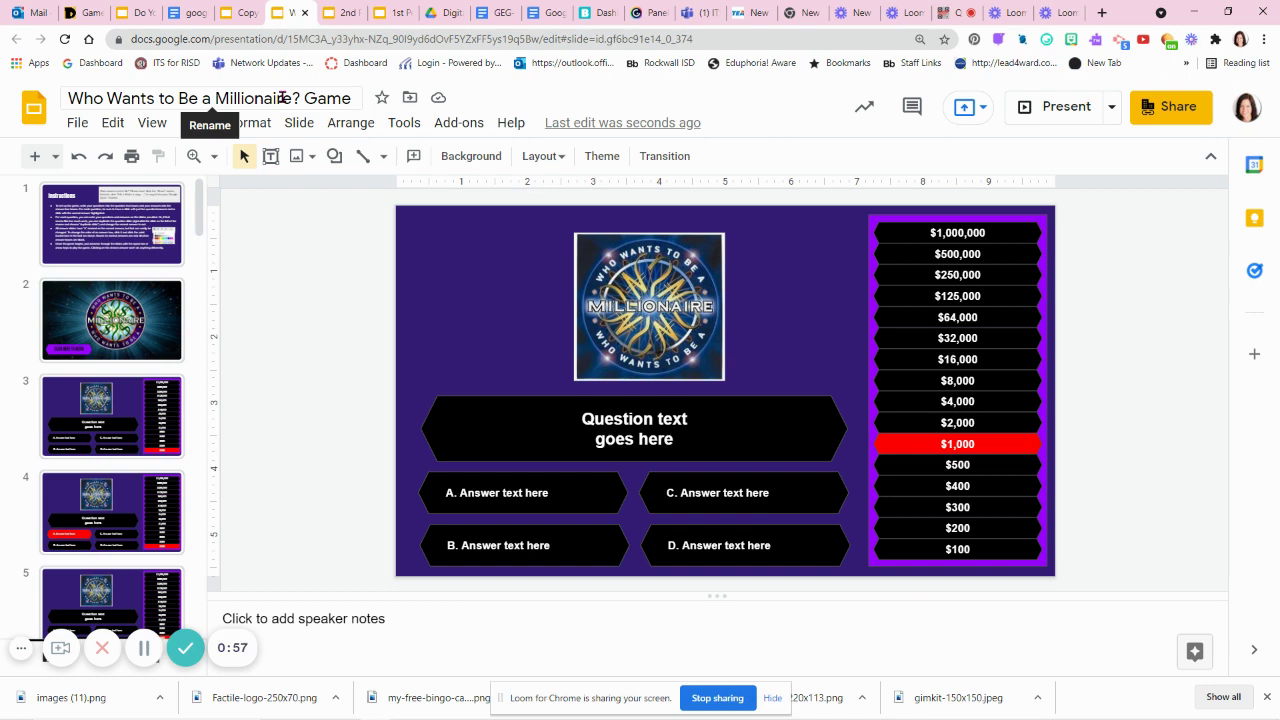
- Start a copy of the entire presentation and name it "3rd Period Who Wants to Be a Millionaire? Game"
{"action": "left_click", "coordinate": [77, 122]}
{"action": "mouse_move", "coordinate": [238, 314]}
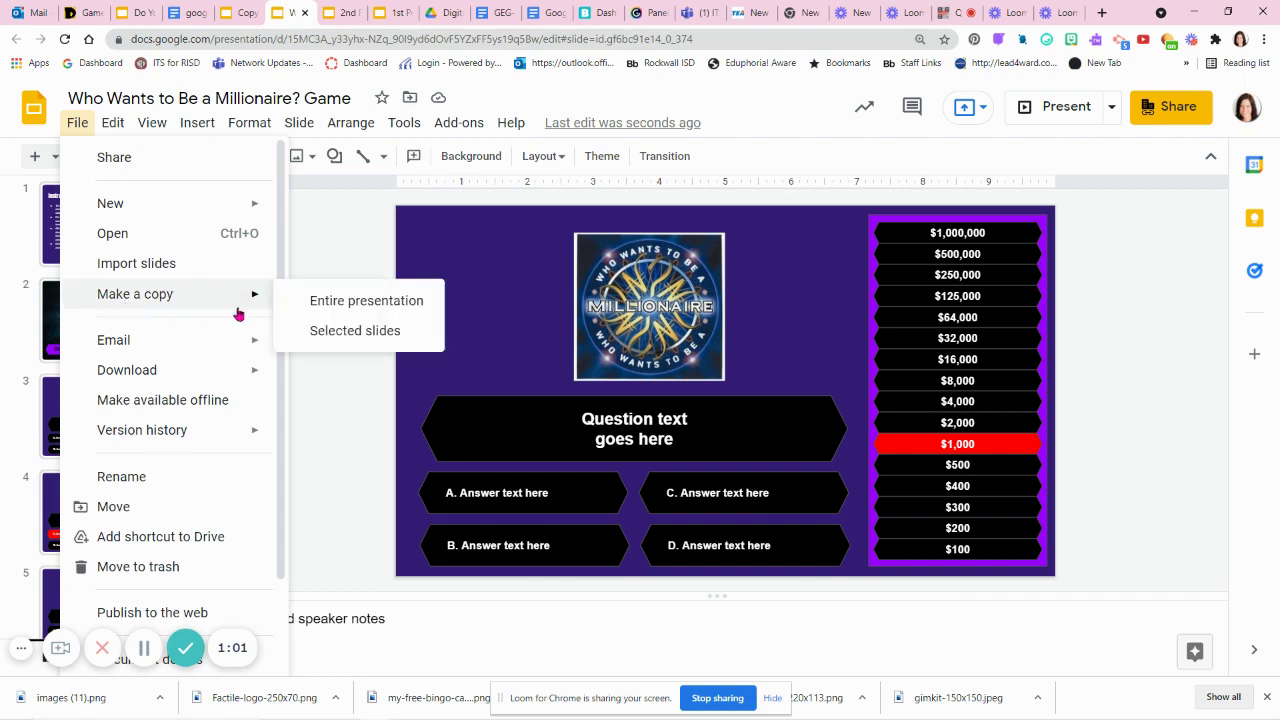
{"action": "left_click", "coordinate": [323, 300]}
{"action": "double_click", "coordinate": [560, 280]}
{"action": "left_click", "coordinate": [558, 280]}
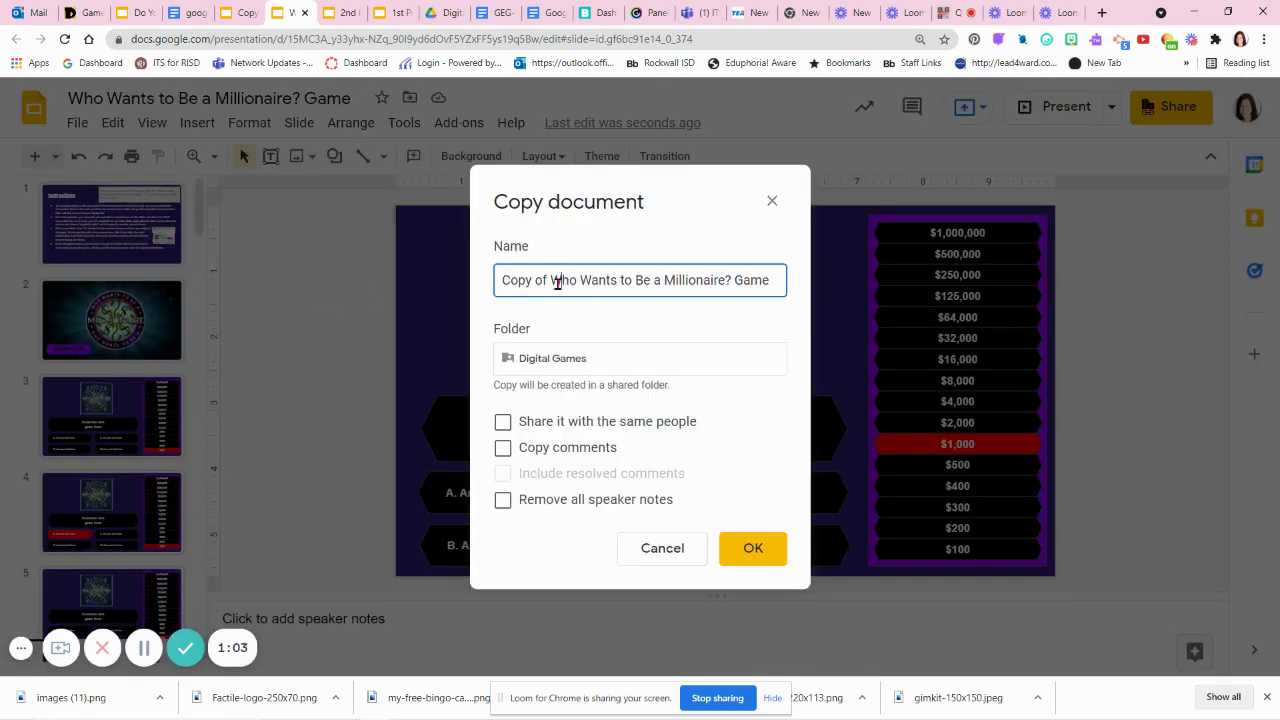
{"action": "left_click_drag", "start_coordinate": [551, 281], "coordinate": [454, 291]}
{"action": "key", "text": "BackSpace"}
{"action": "type", "text": "3rd Per"}
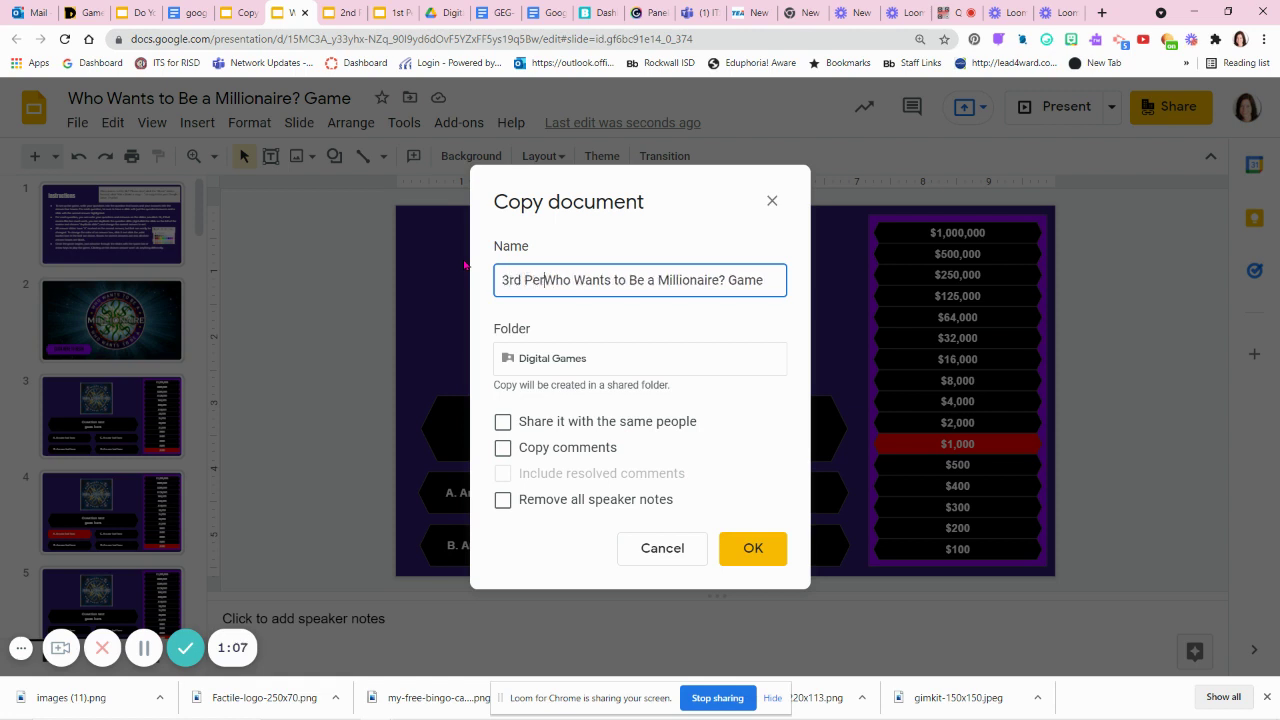
{"action": "type", "text": "iod"}
- Set the copy's destination to the Millionaire Games folder inside Digital Games and create the copy
{"action": "left_click", "coordinate": [548, 364]}
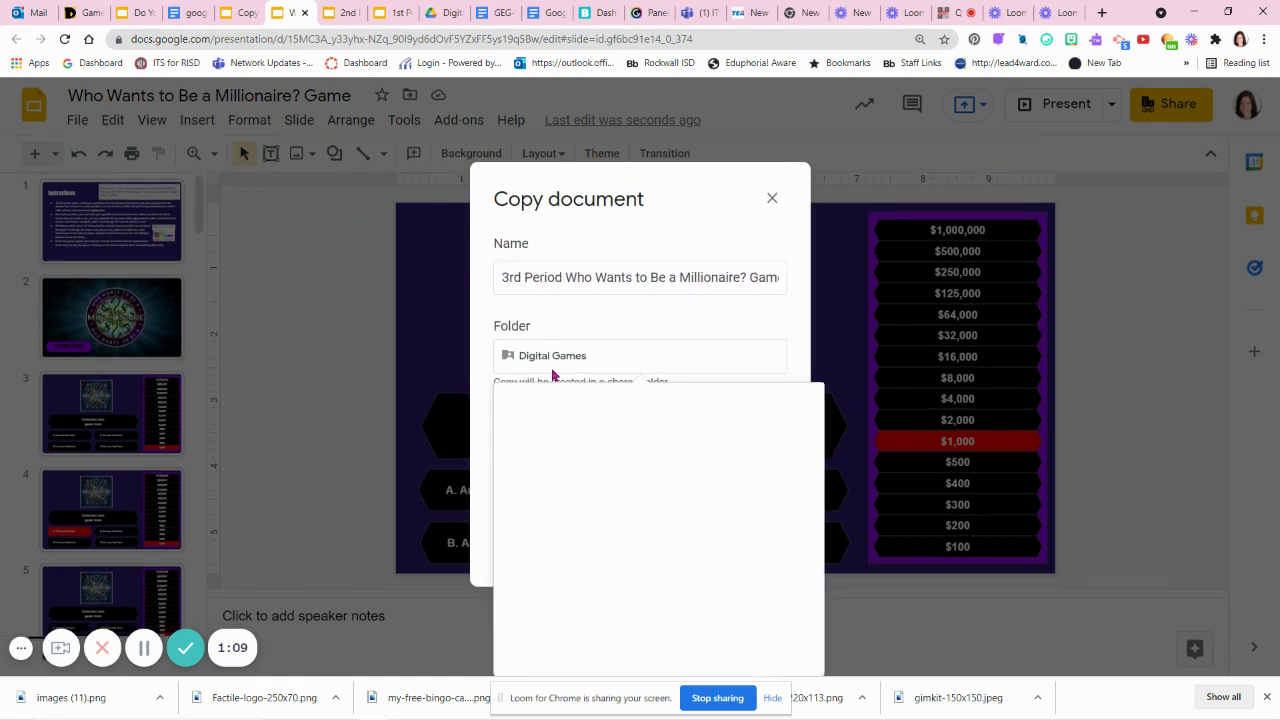
{"action": "left_click", "coordinate": [735, 481]}
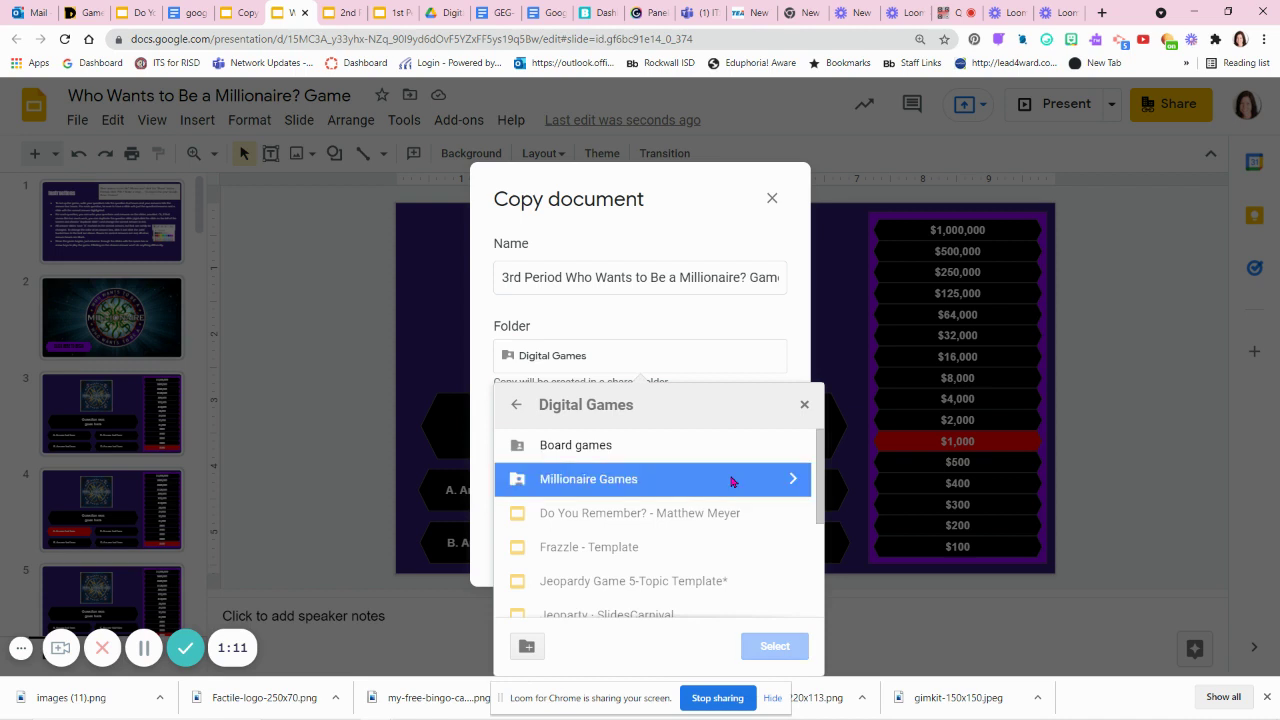
{"action": "left_click", "coordinate": [791, 479]}
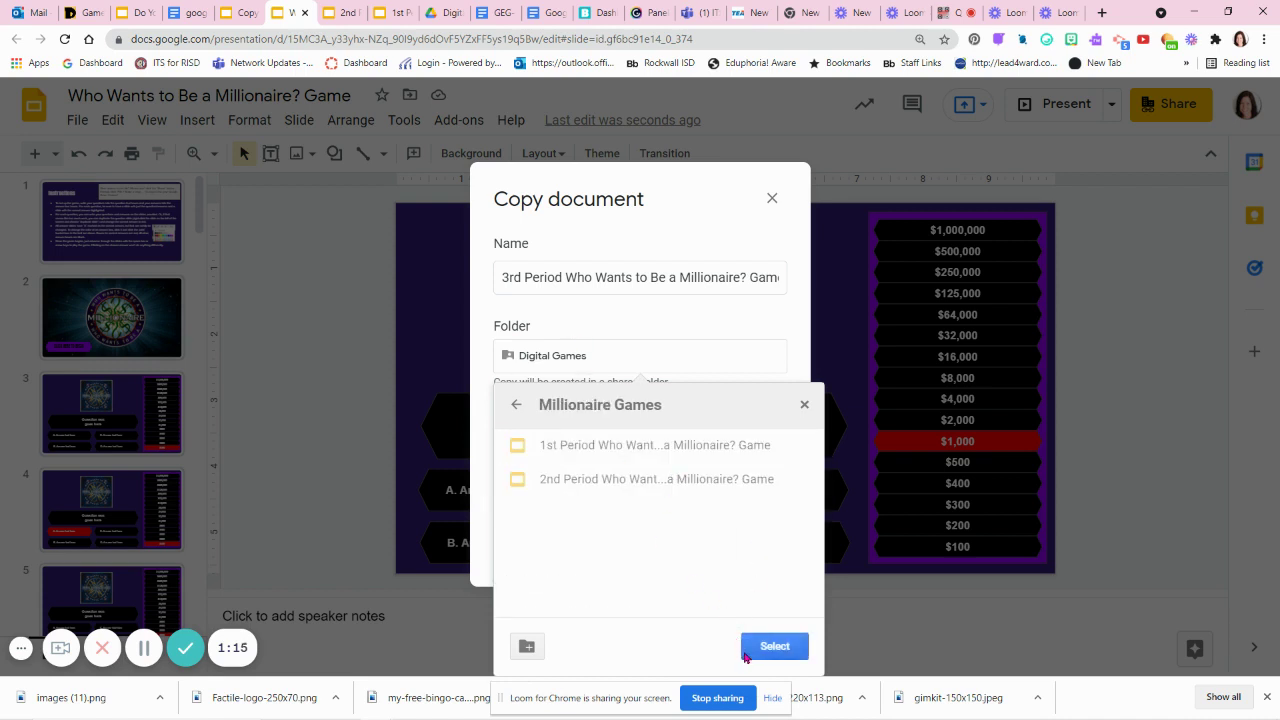
{"action": "left_click", "coordinate": [775, 646]}
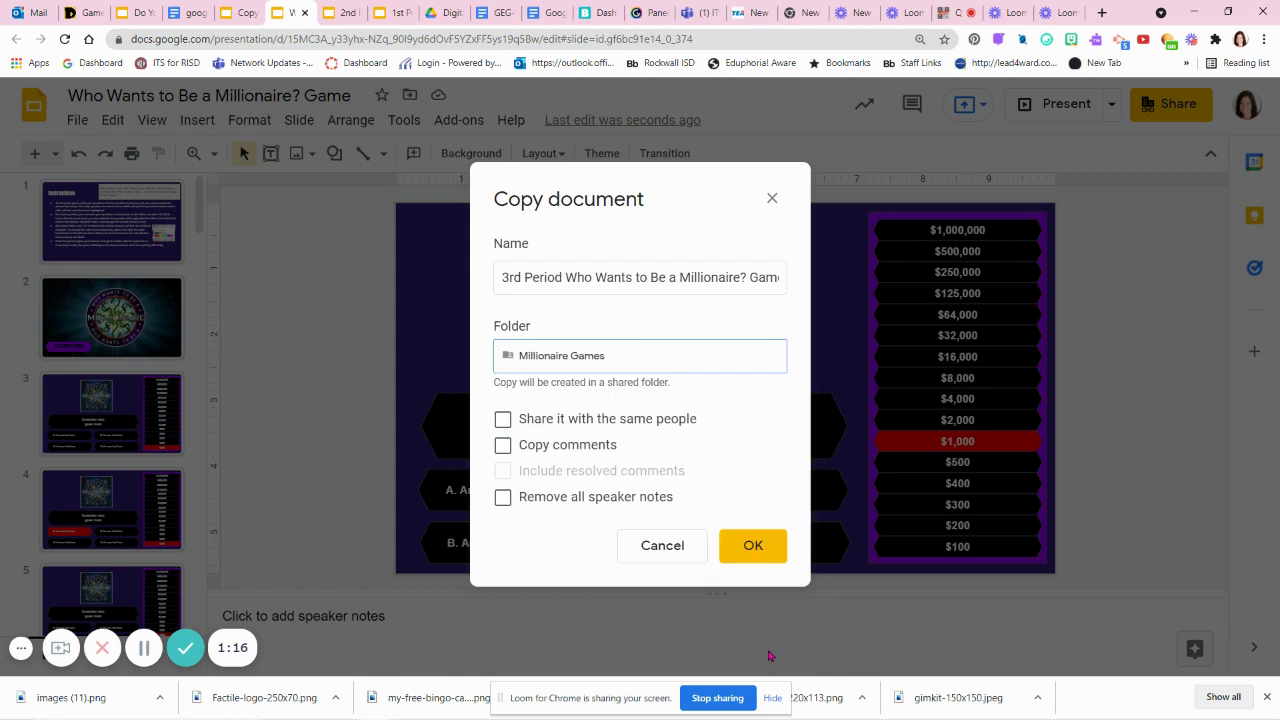
{"action": "left_click", "coordinate": [752, 548]}
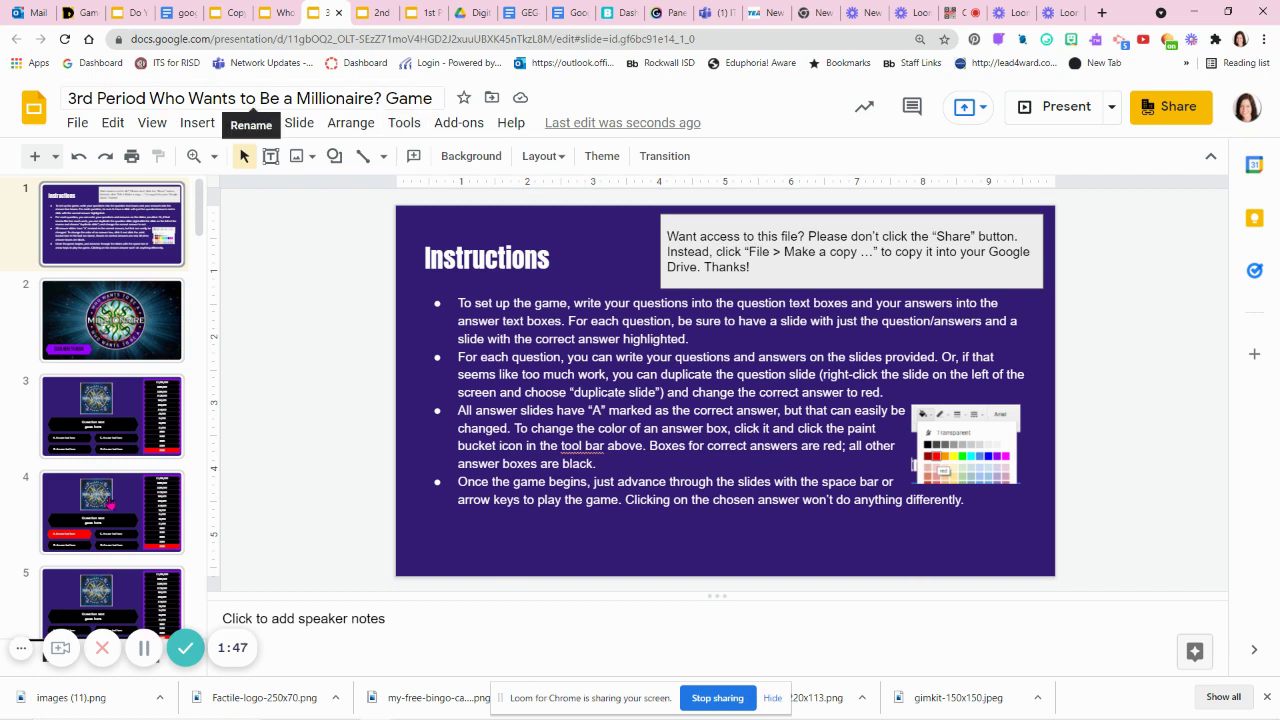
- Enter the two assigned students' first names, joined by "and", in the speaker notes of slide 3, the $100 question
{"action": "left_click", "coordinate": [144, 445]}
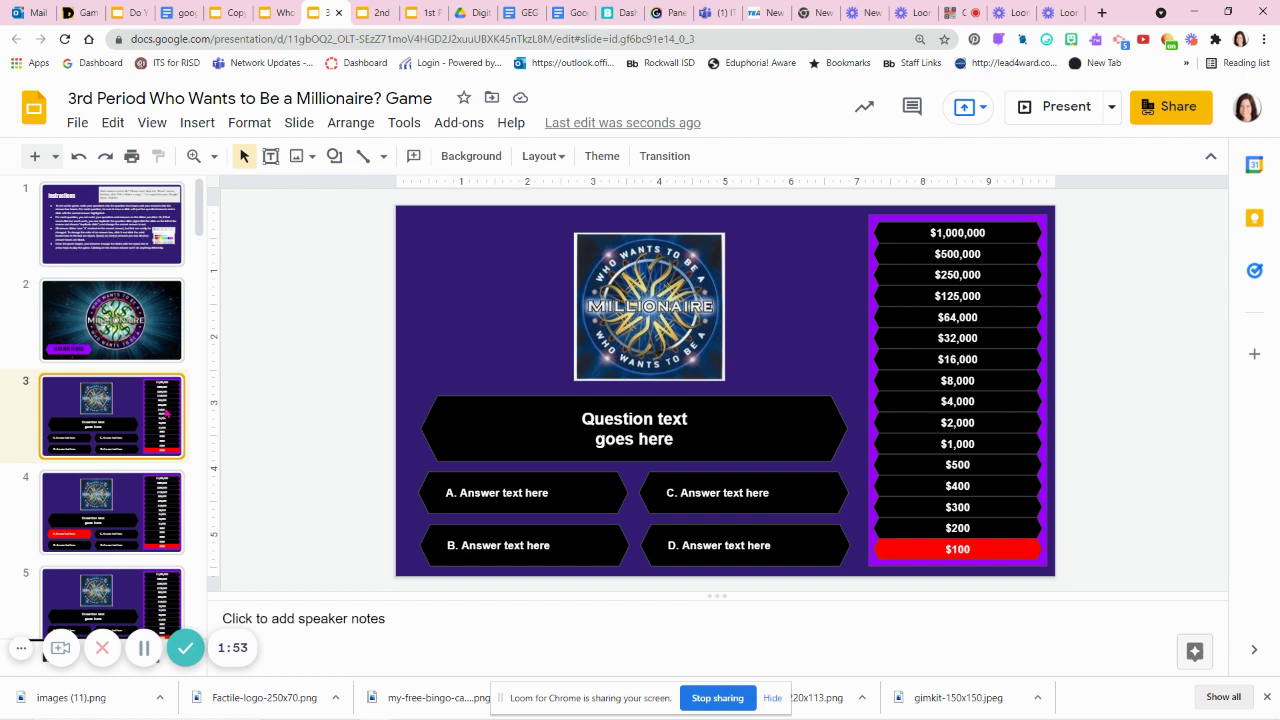
{"action": "left_click", "coordinate": [146, 532]}
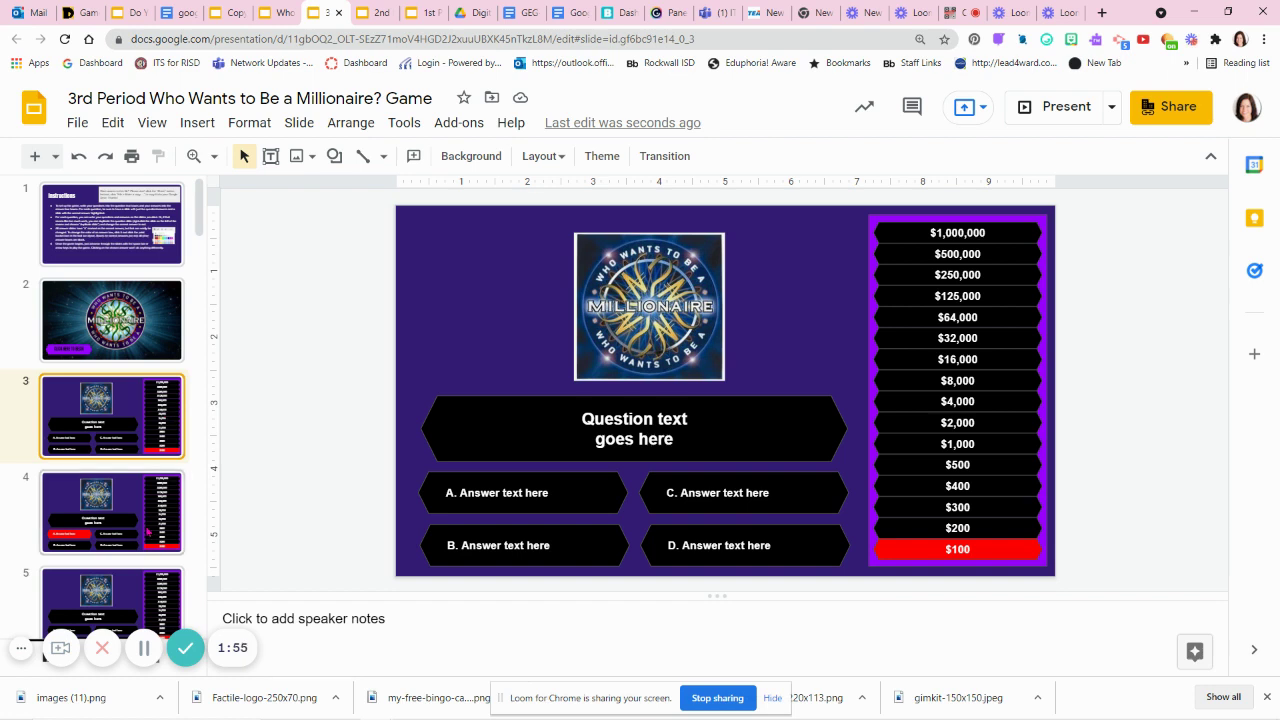
{"action": "left_click", "coordinate": [172, 449]}
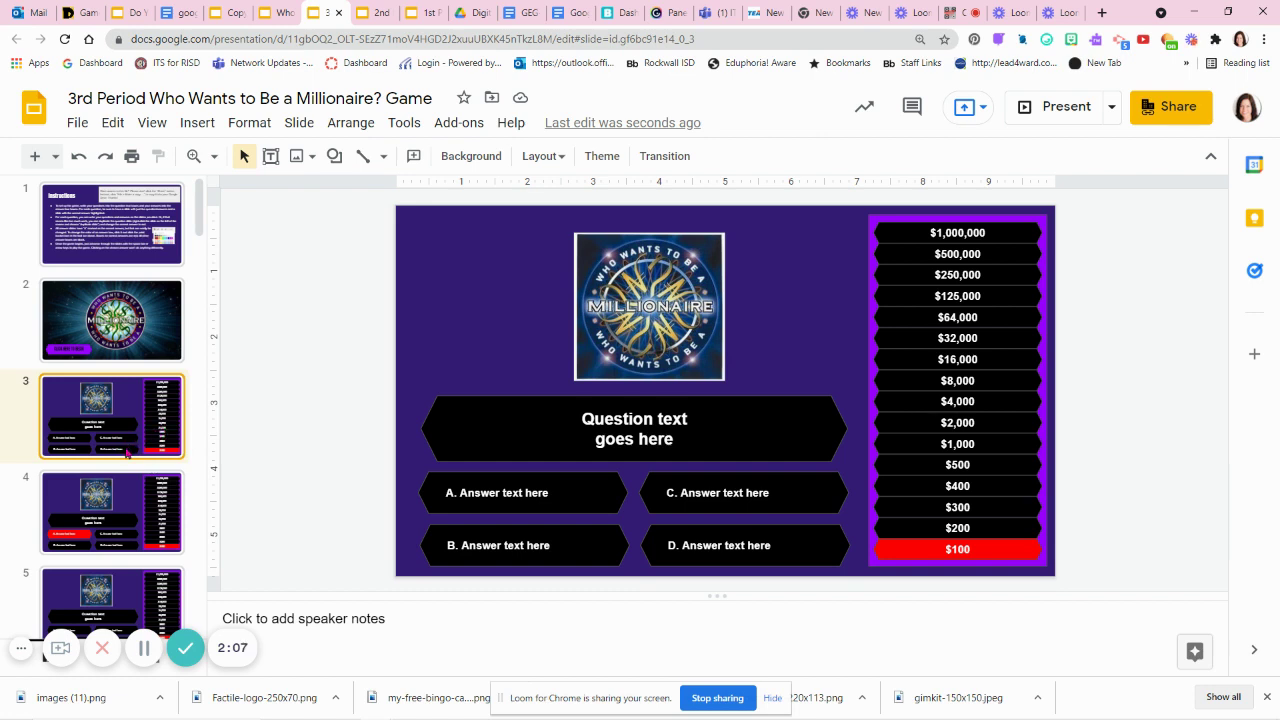
{"action": "scroll", "coordinate": [129, 460], "scroll_direction": "down", "scroll_amount": 1}
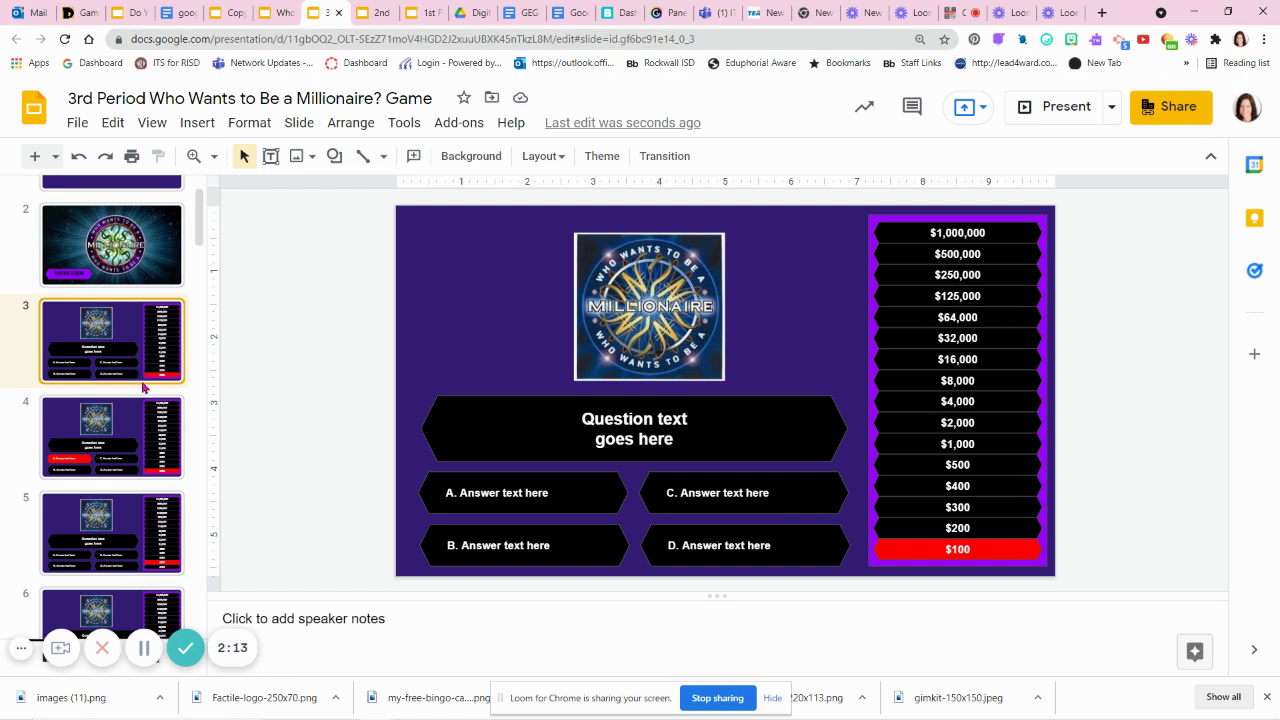
{"action": "left_click", "coordinate": [314, 620]}
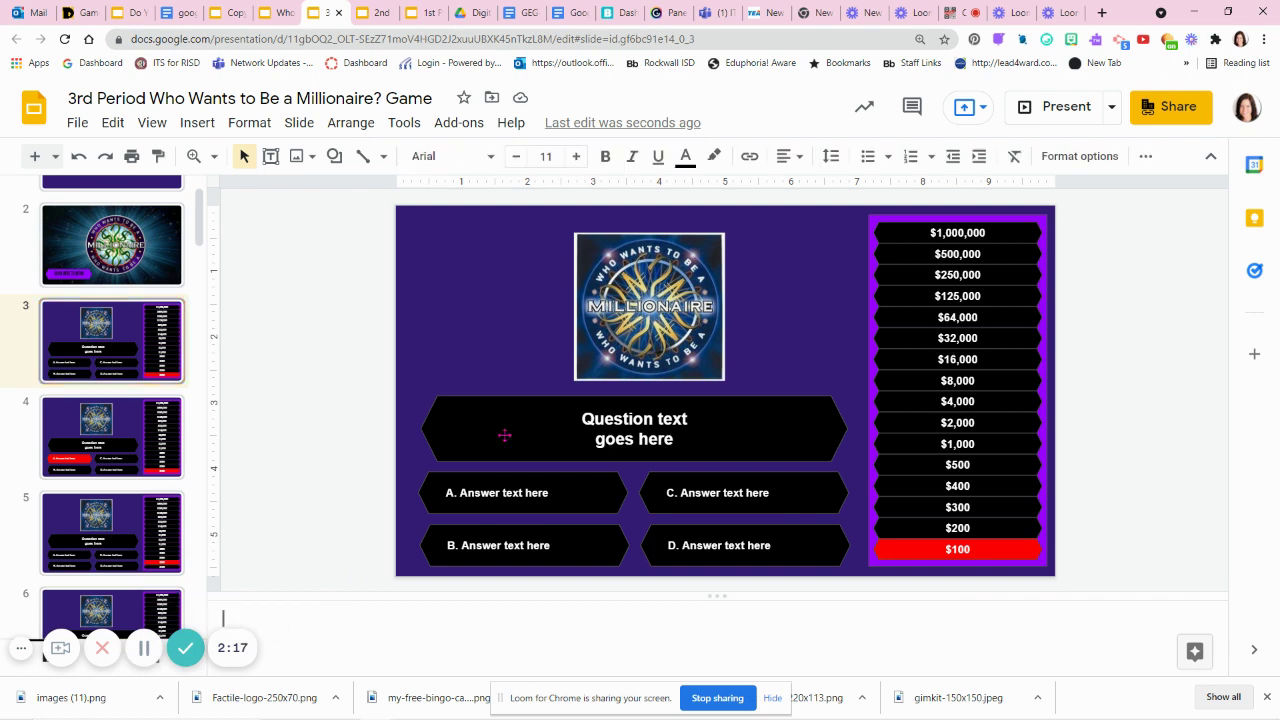
{"action": "type", "text": "Amy and "}
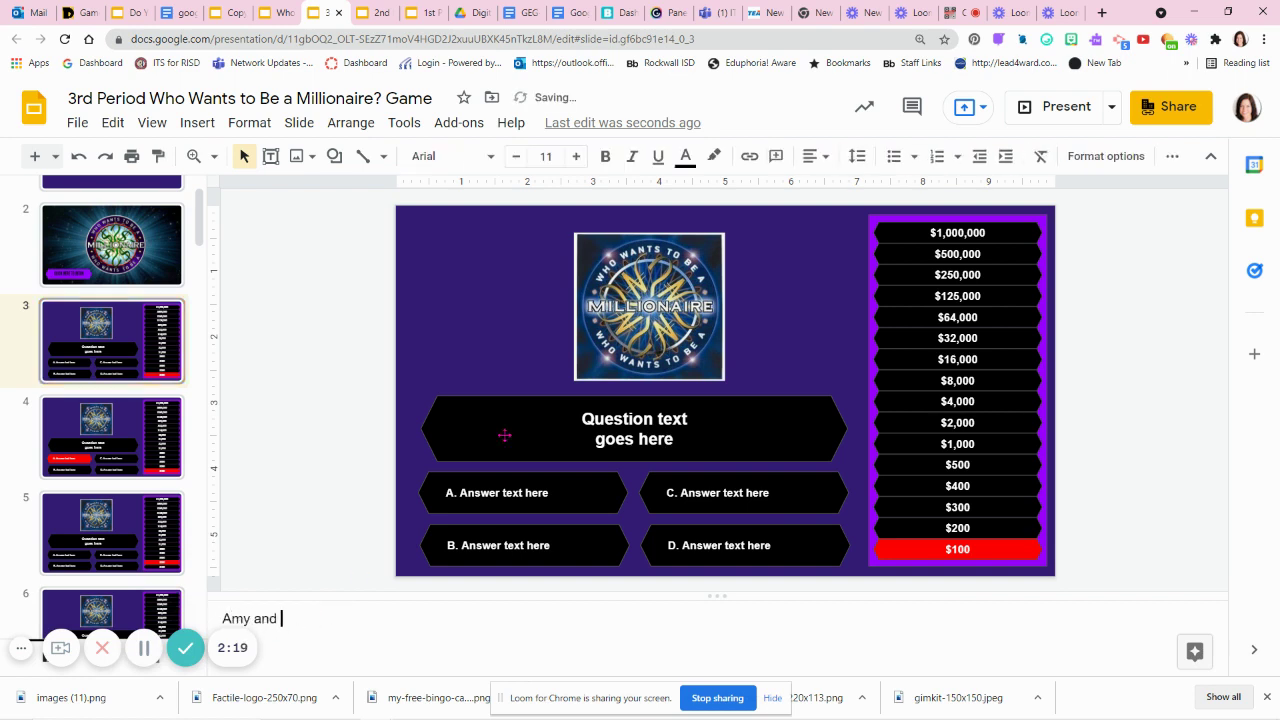
{"action": "type", "text": "Jewel"}
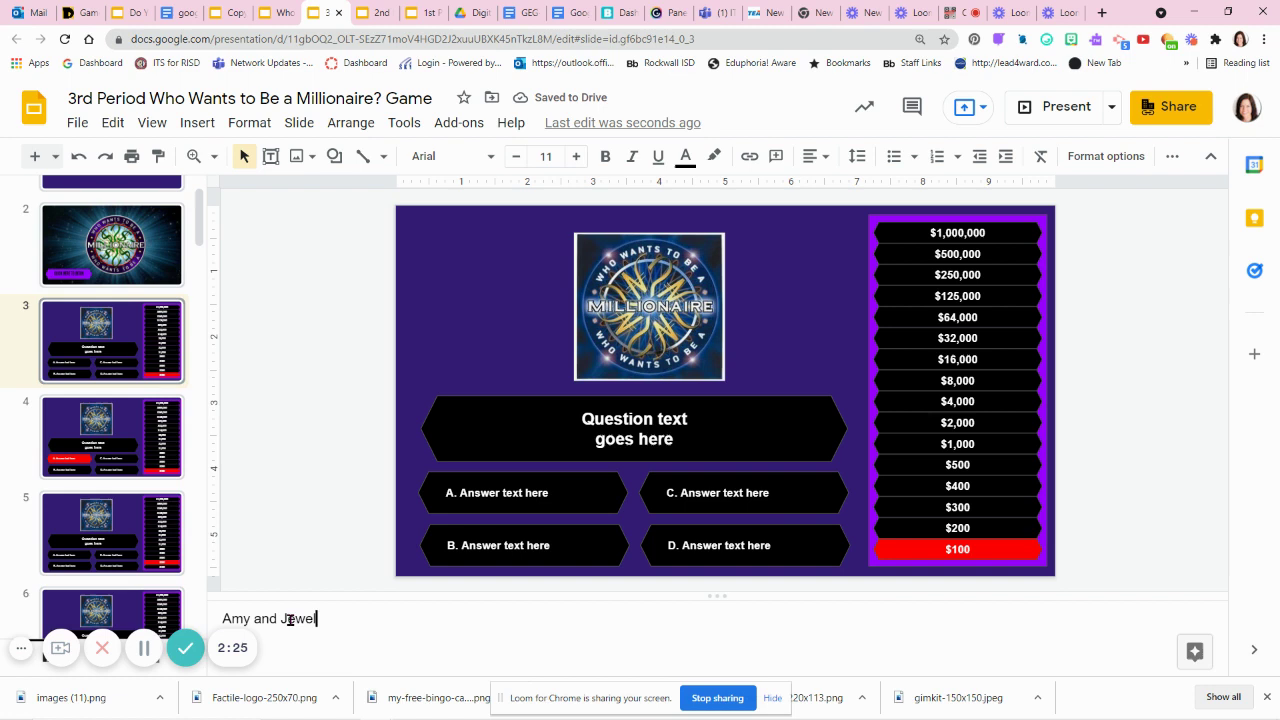
- Copy the student names from slide 3's speaker notes into the speaker notes of slide 4, the $100 answer slide
{"action": "left_click", "coordinate": [115, 360]}
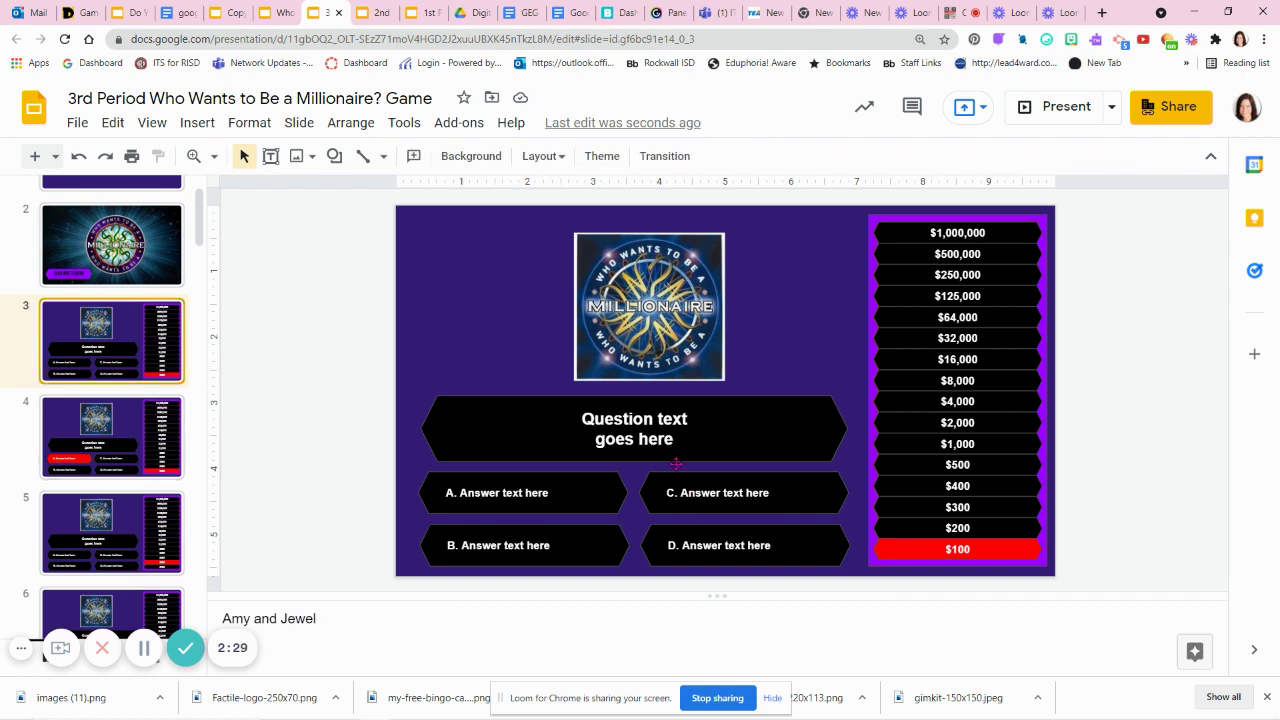
{"action": "left_click", "coordinate": [108, 440]}
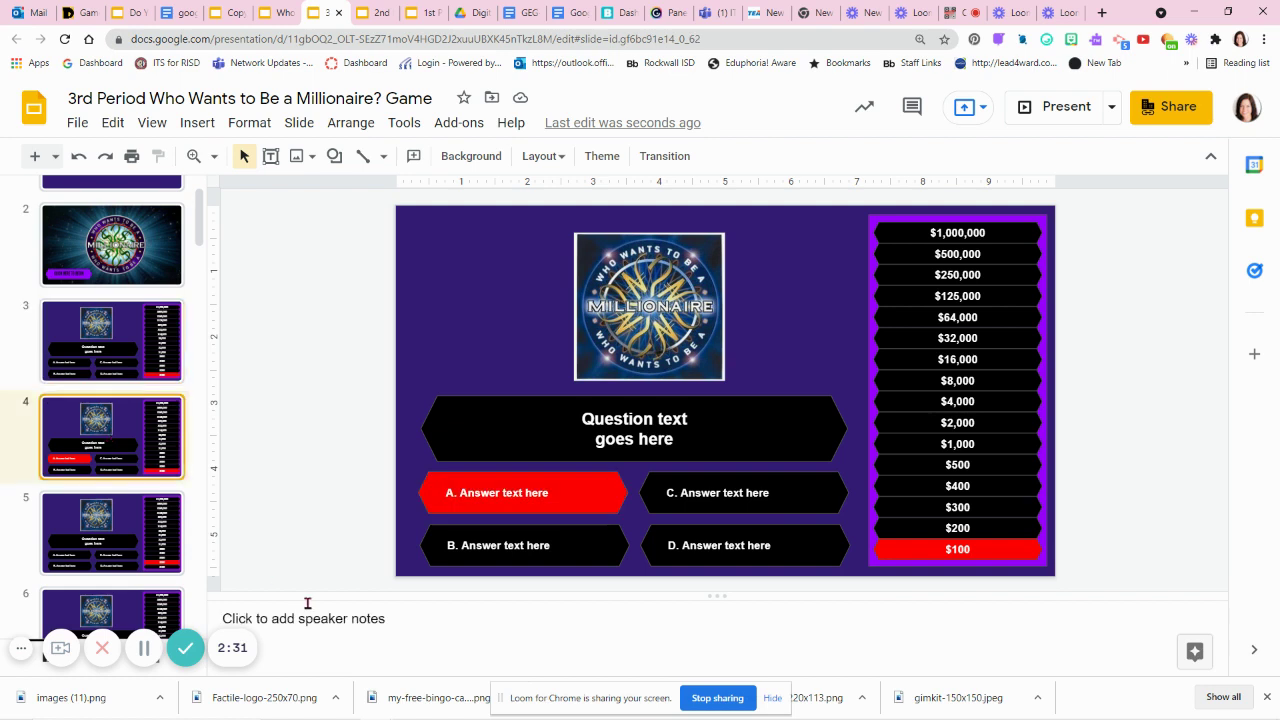
{"action": "key", "text": "Up"}
{"action": "left_click", "coordinate": [276, 621]}
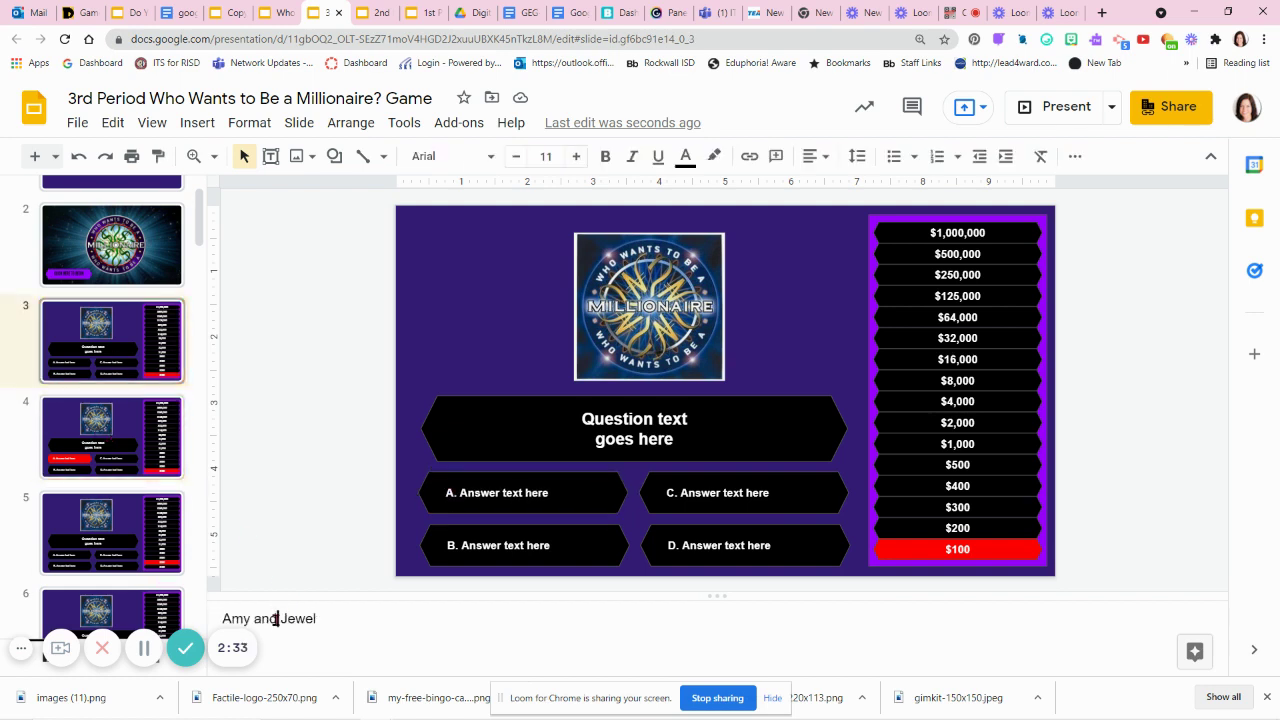
{"action": "double_click", "coordinate": [276, 621]}
{"action": "left_click", "coordinate": [282, 619]}
{"action": "triple_click", "coordinate": [282, 617]}
{"action": "key", "text": "ctrl+c"}
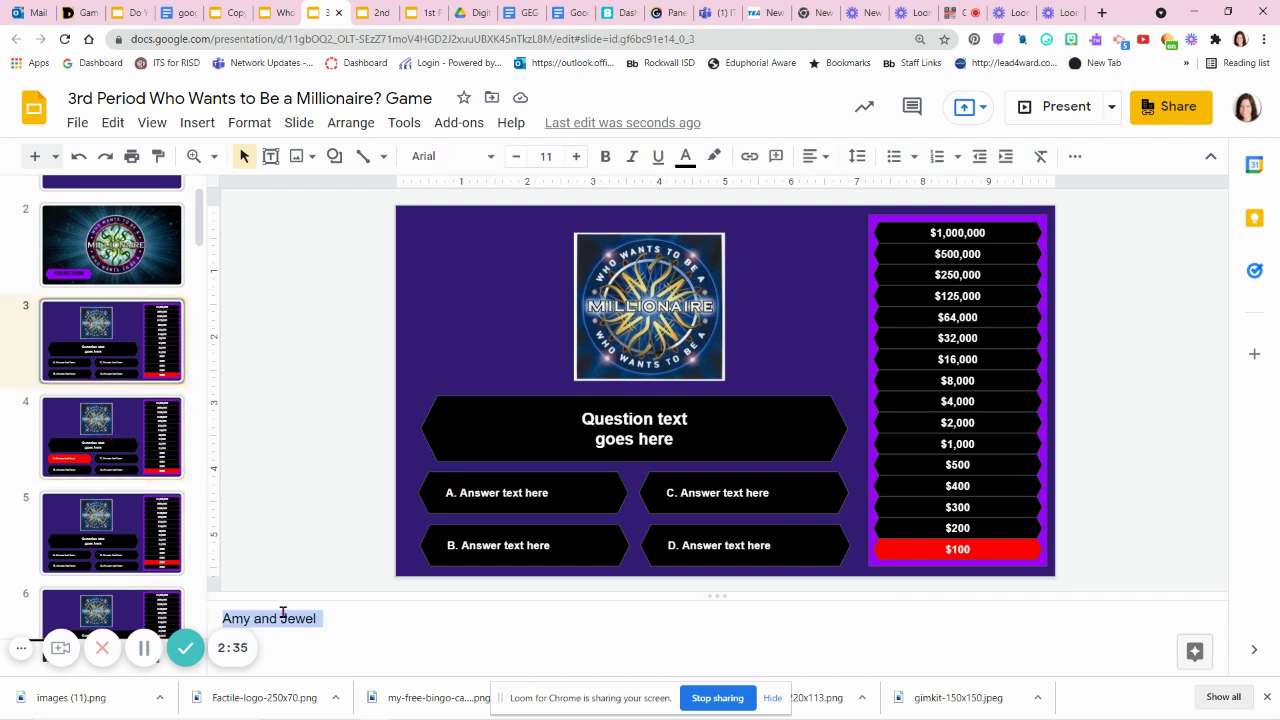
{"action": "key", "text": "Page_Down"}
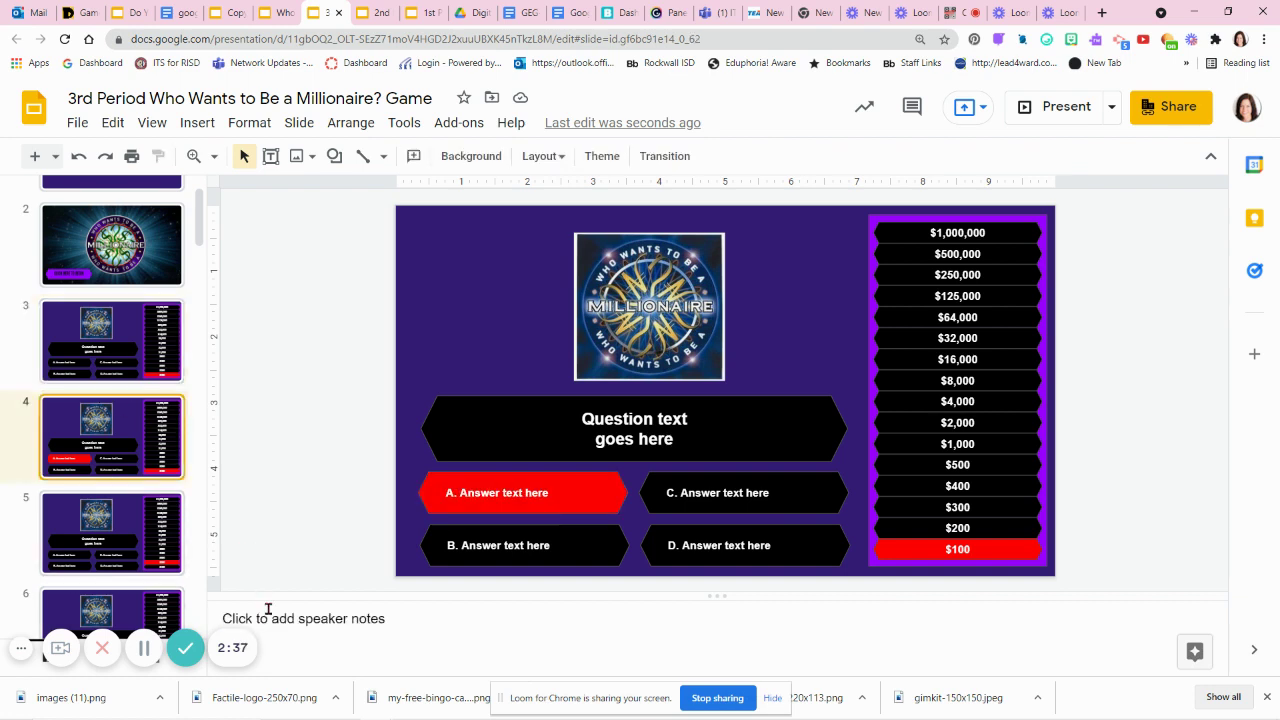
{"action": "left_click", "coordinate": [271, 618]}
{"action": "key", "text": "ctrl+v"}
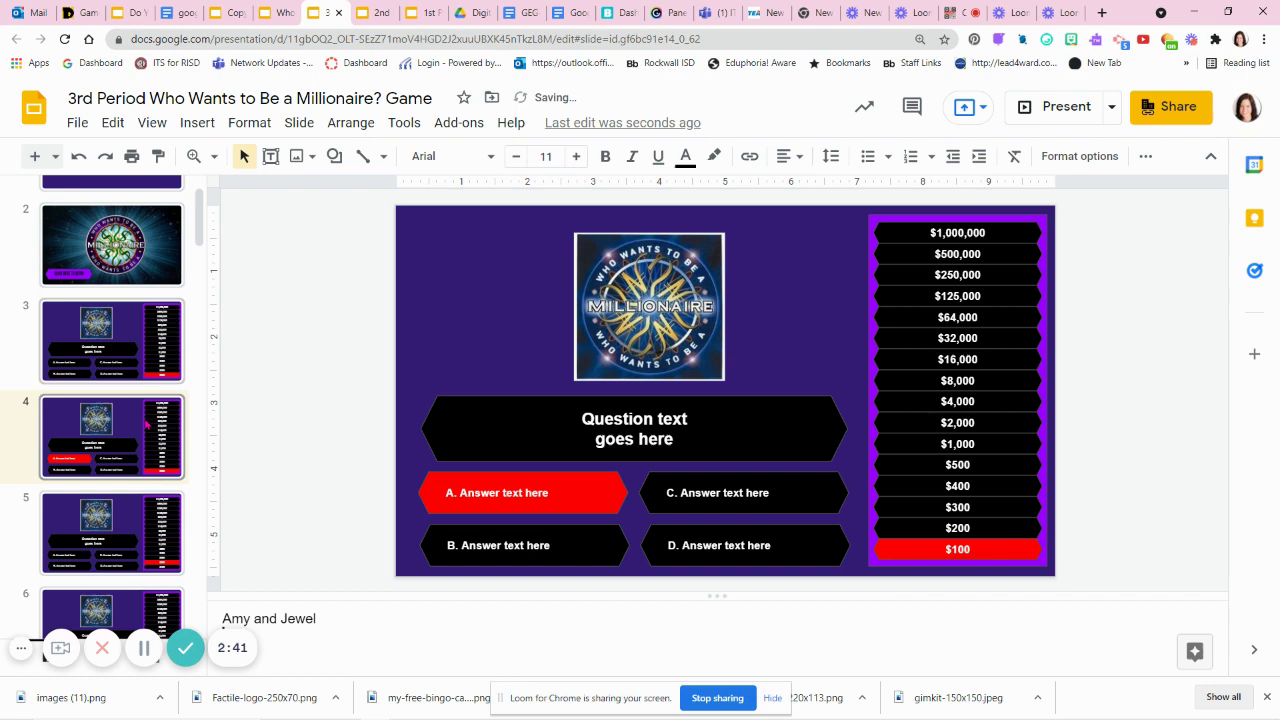
- Compare slides 3 and 4 with their speaker notes, and view slide 5, the $200 question
{"action": "left_click", "coordinate": [122, 381]}
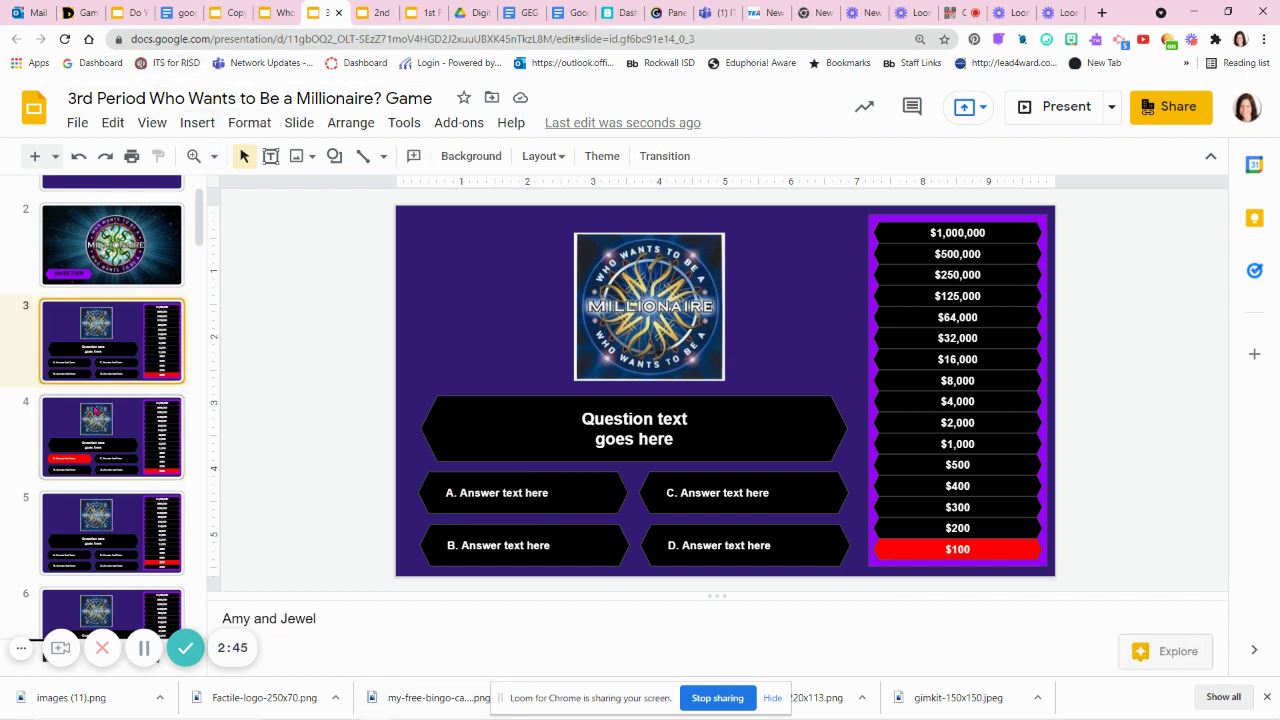
{"action": "left_click", "coordinate": [107, 430]}
{"action": "left_click", "coordinate": [110, 340]}
{"action": "left_click", "coordinate": [107, 430]}
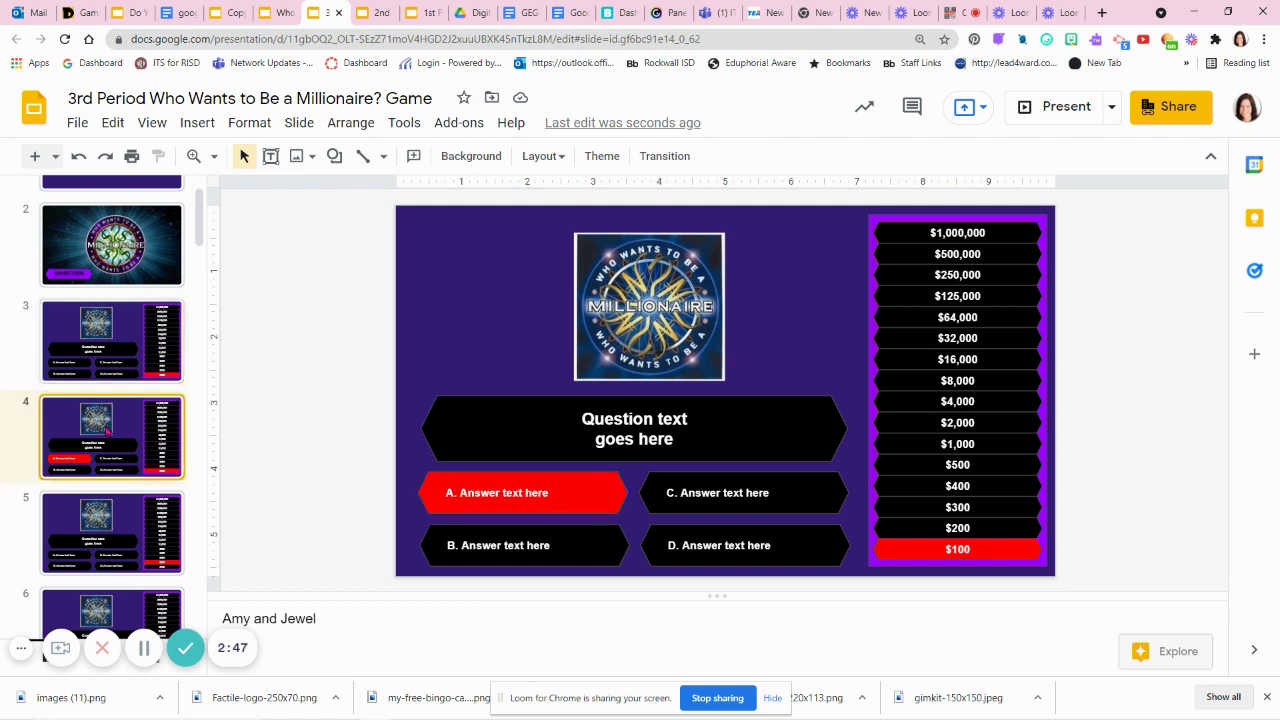
{"action": "left_click", "coordinate": [115, 361]}
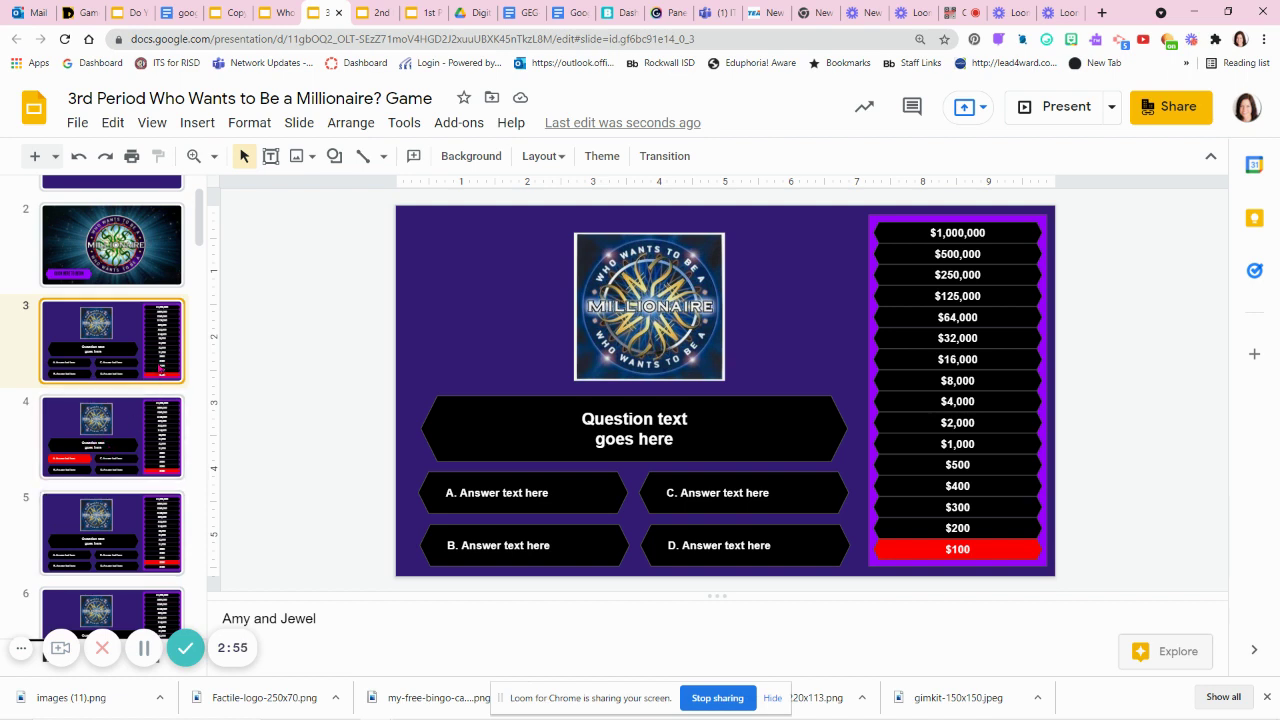
{"action": "left_click", "coordinate": [119, 457]}
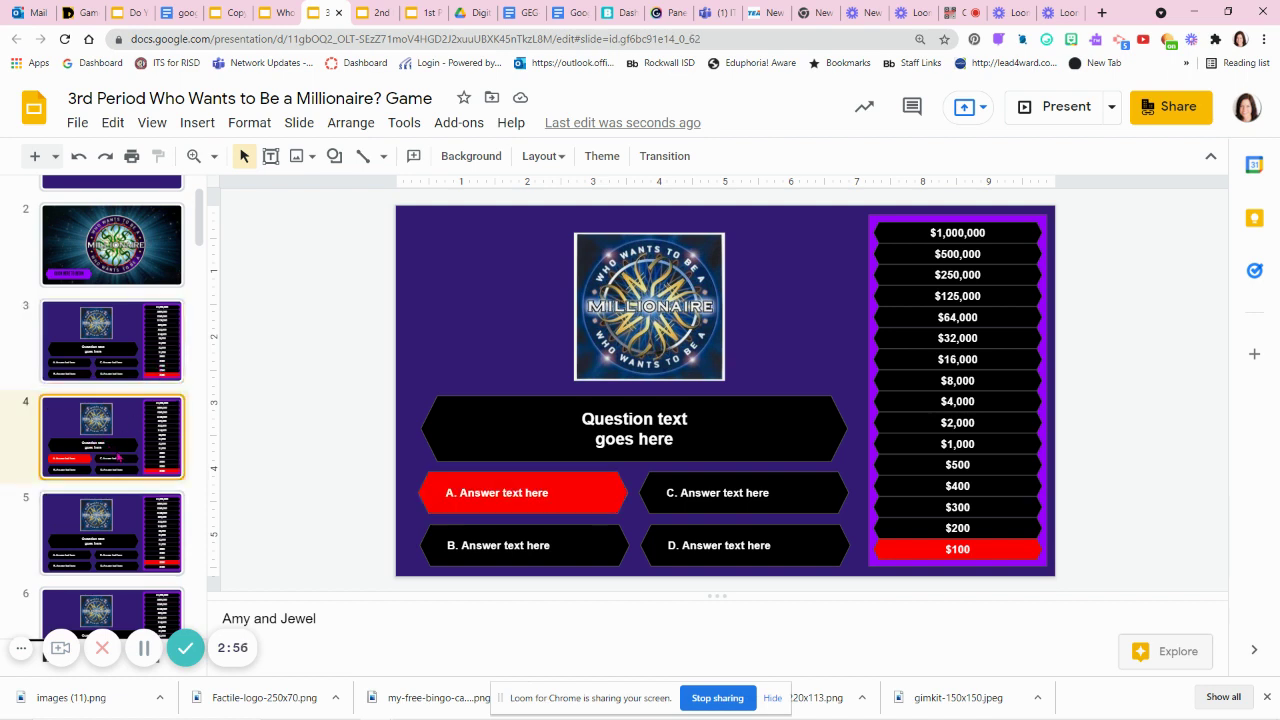
{"action": "left_click", "coordinate": [249, 617]}
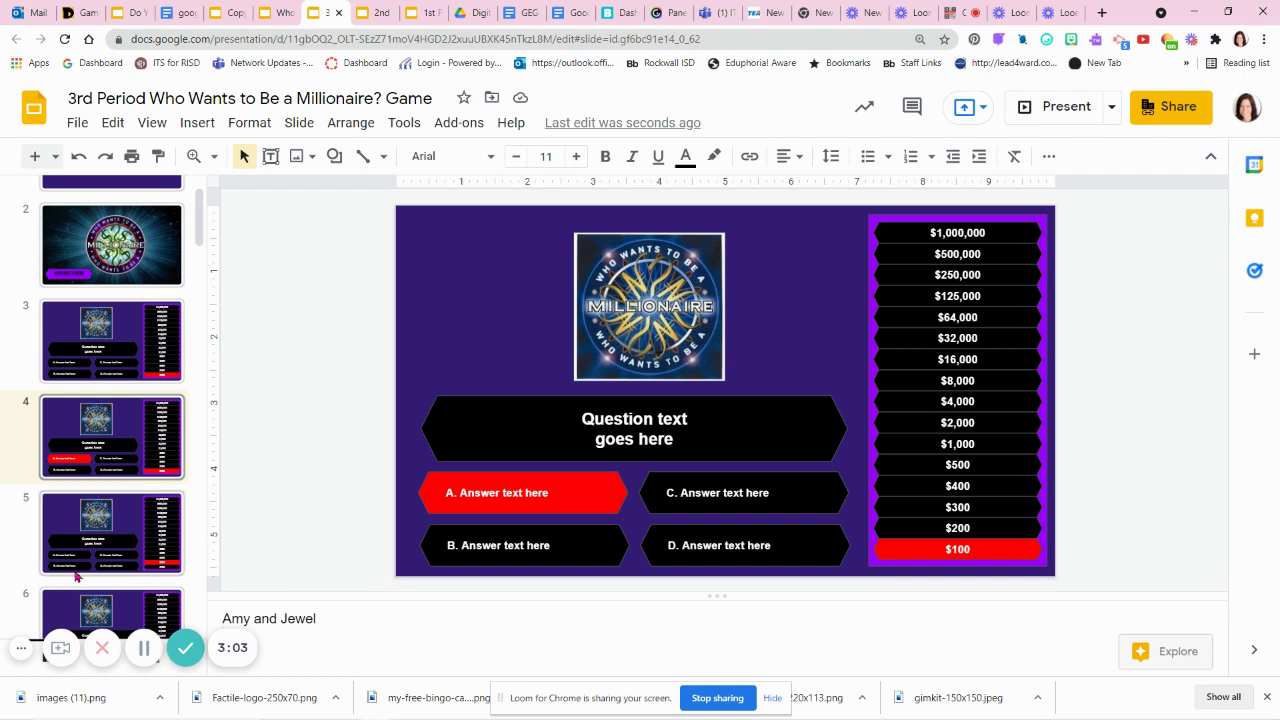
{"action": "left_click", "coordinate": [108, 544]}
{"action": "scroll", "coordinate": [133, 550], "scroll_direction": "down", "scroll_amount": 2}
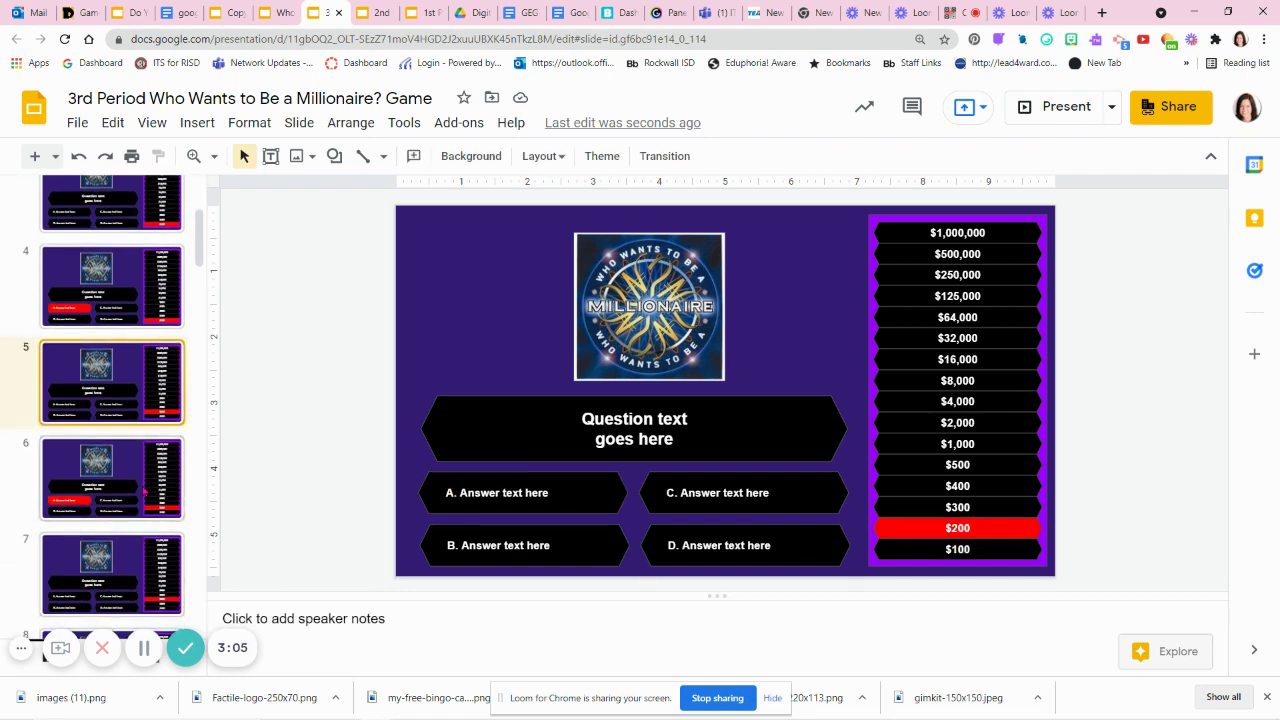
- View the $200 answer slide and the $300 question slide, checking their empty speaker notes
{"action": "left_click", "coordinate": [144, 490]}
{"action": "left_click", "coordinate": [148, 413]}
{"action": "left_click", "coordinate": [150, 452]}
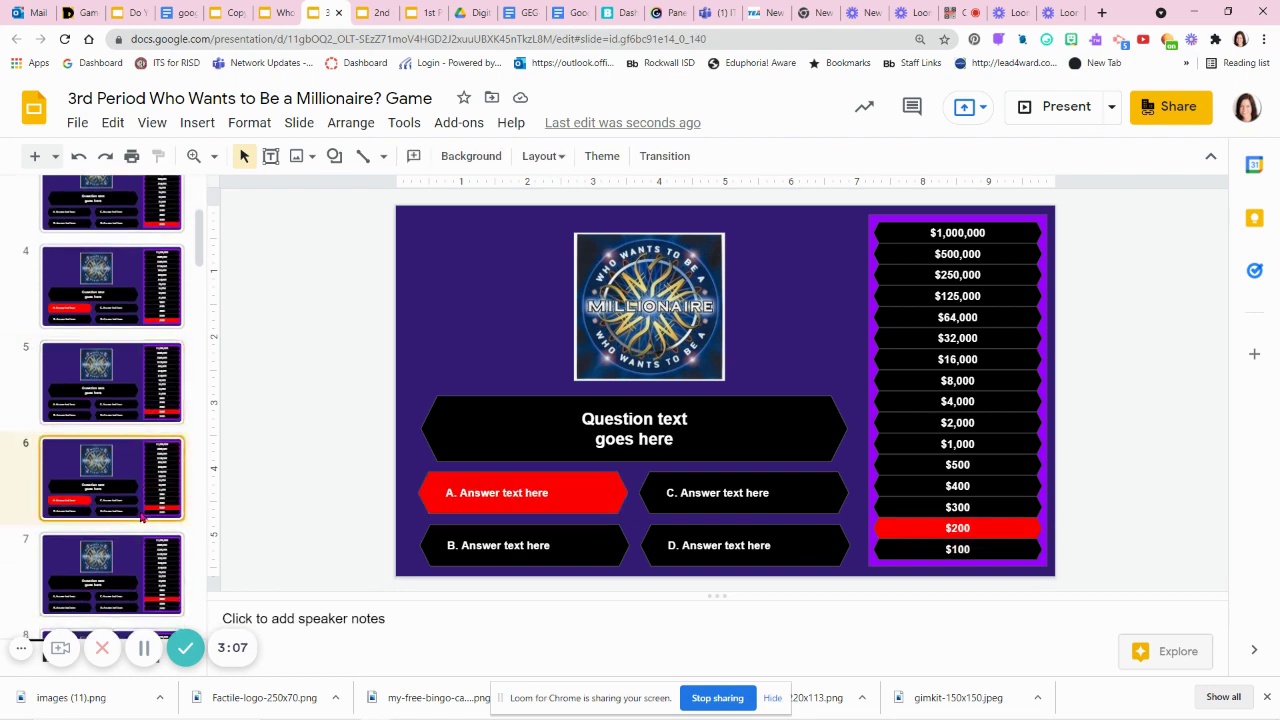
{"action": "scroll", "coordinate": [149, 520], "scroll_direction": "down", "scroll_amount": 2}
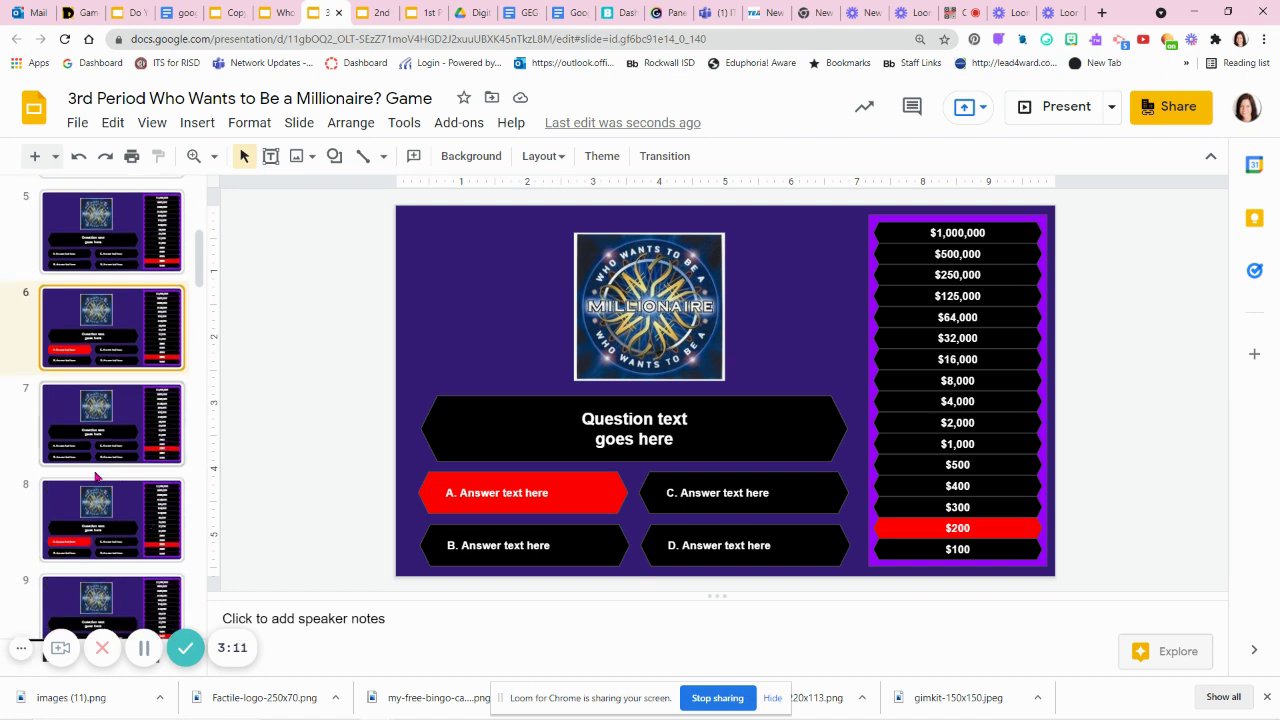
{"action": "left_click_drag", "start_coordinate": [98, 462], "coordinate": [128, 432]}
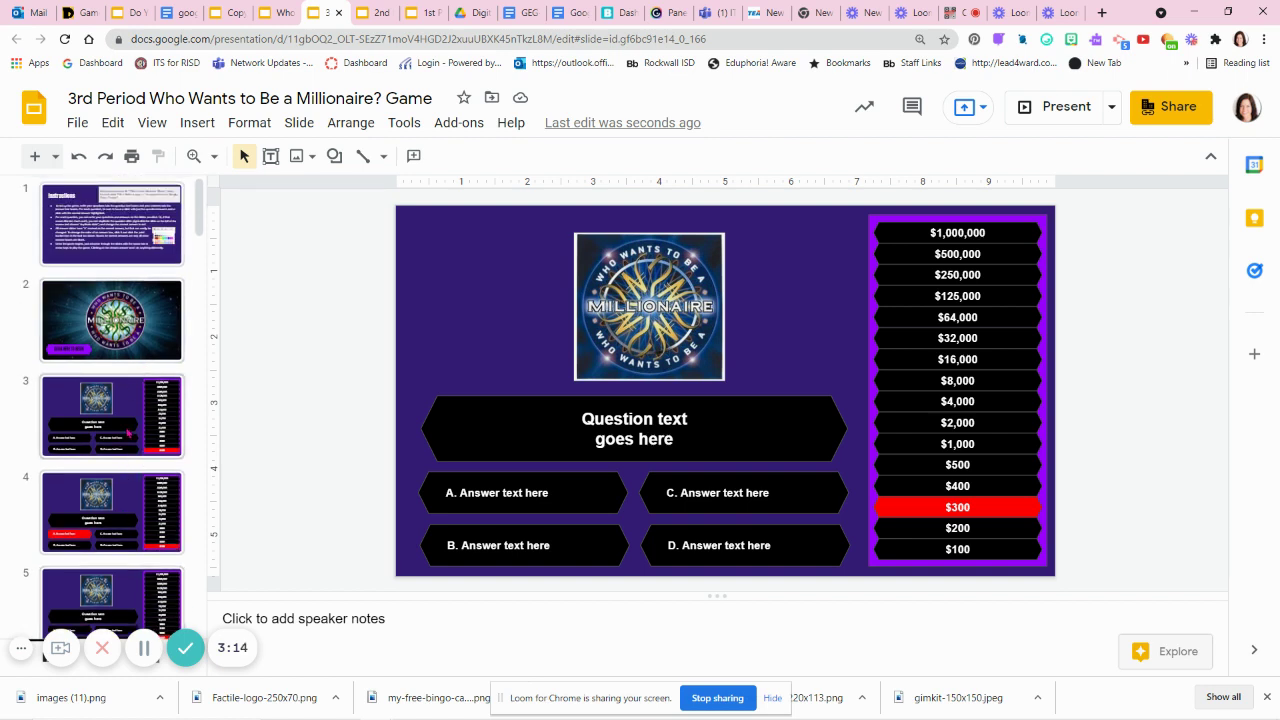
{"action": "left_click", "coordinate": [323, 614]}
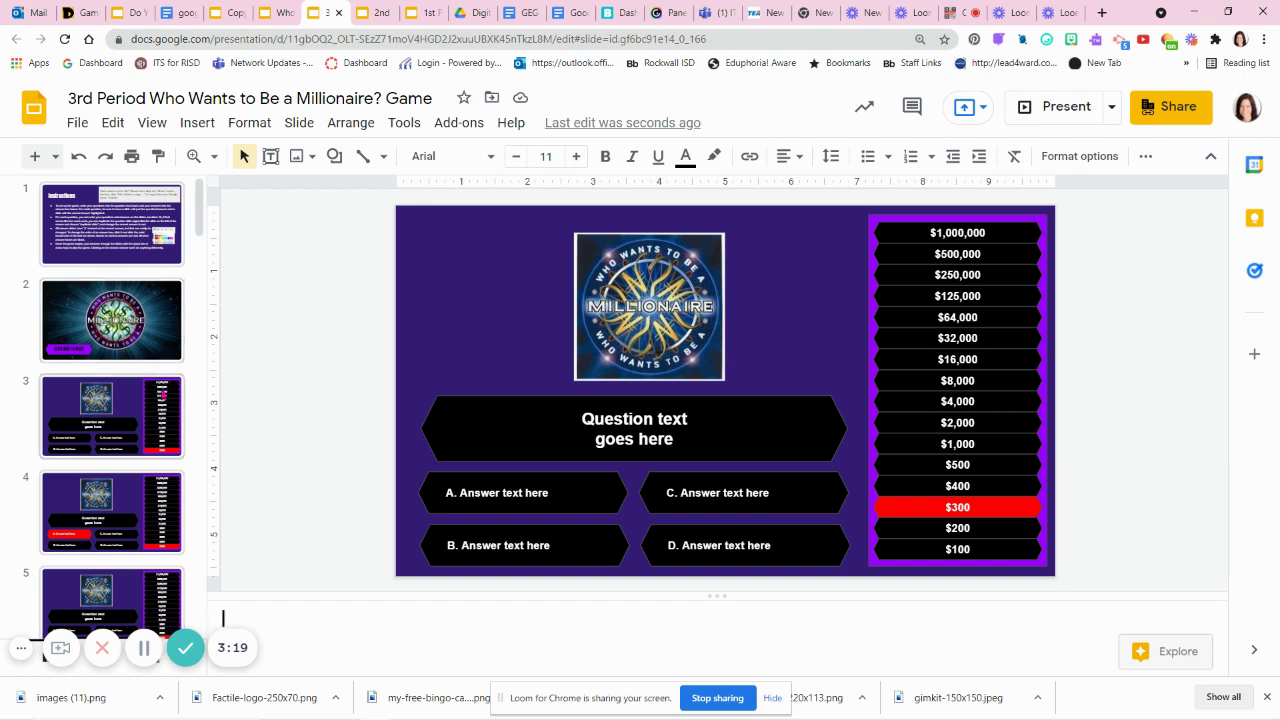
- Review the student names in the speaker notes of slides 3 and 4, and view slide 6, the $200 answer slide
{"action": "left_click", "coordinate": [132, 412]}
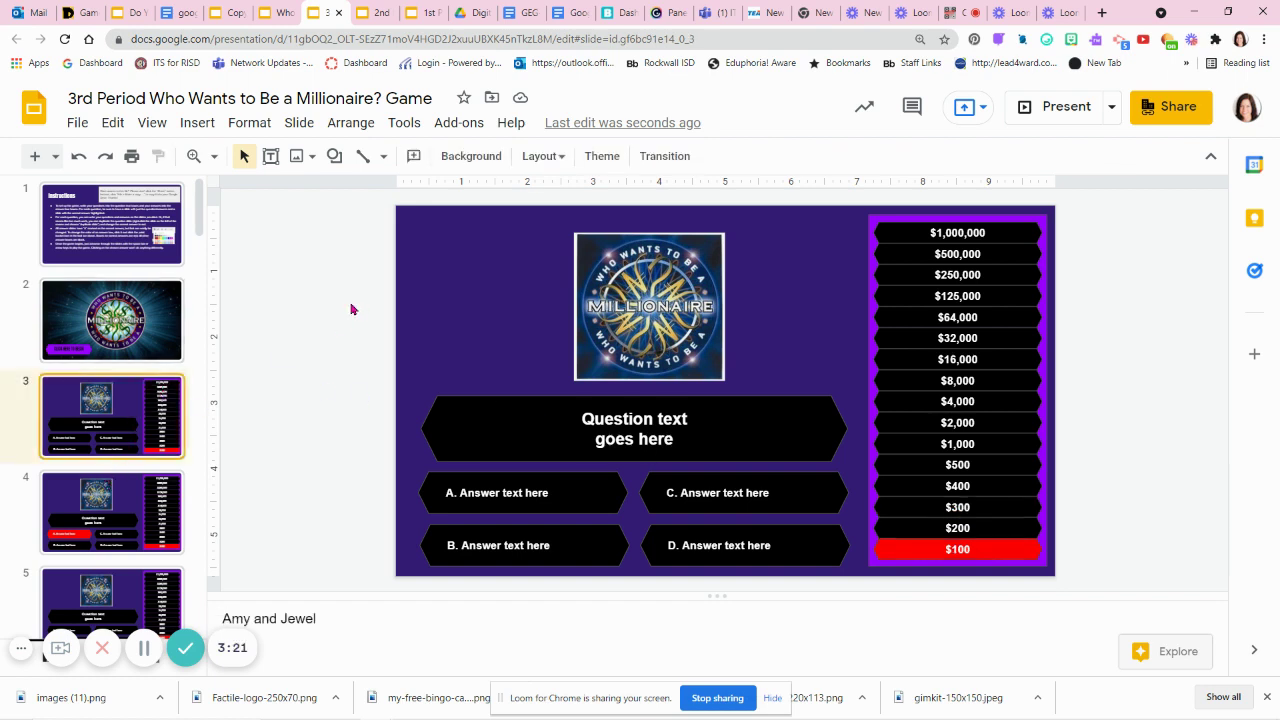
{"action": "left_click", "coordinate": [142, 537]}
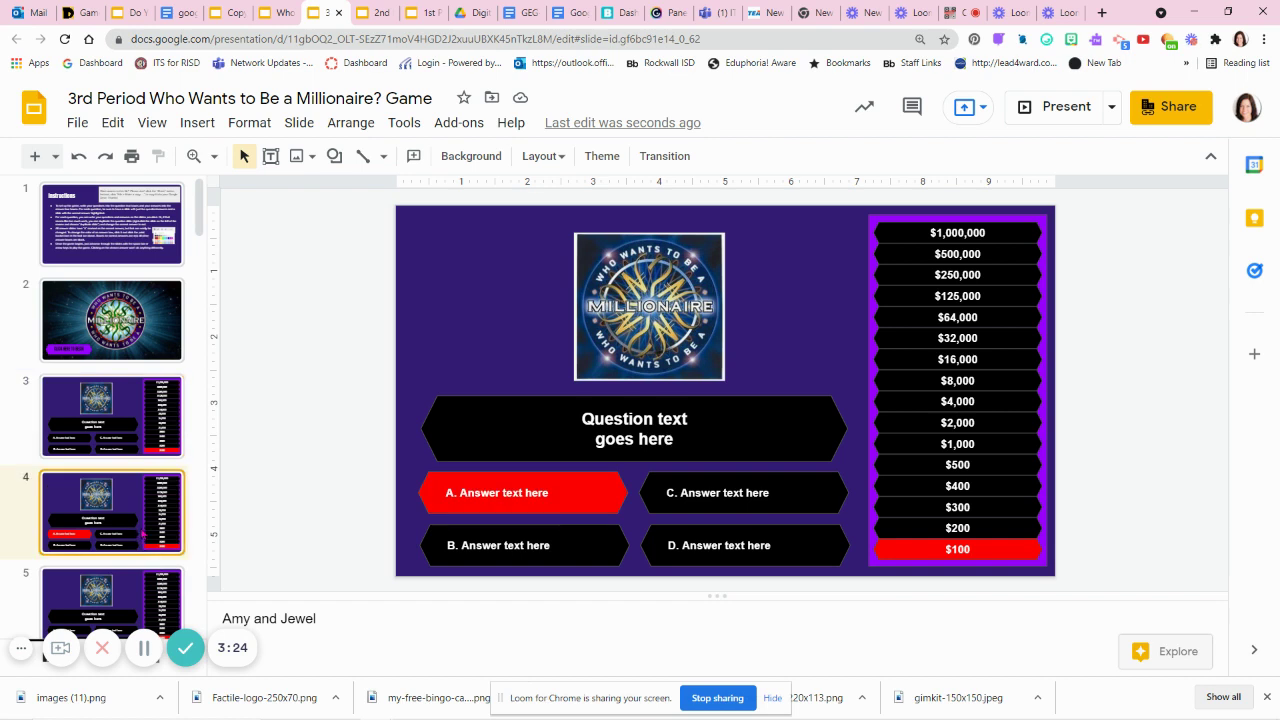
{"action": "left_click", "coordinate": [311, 622]}
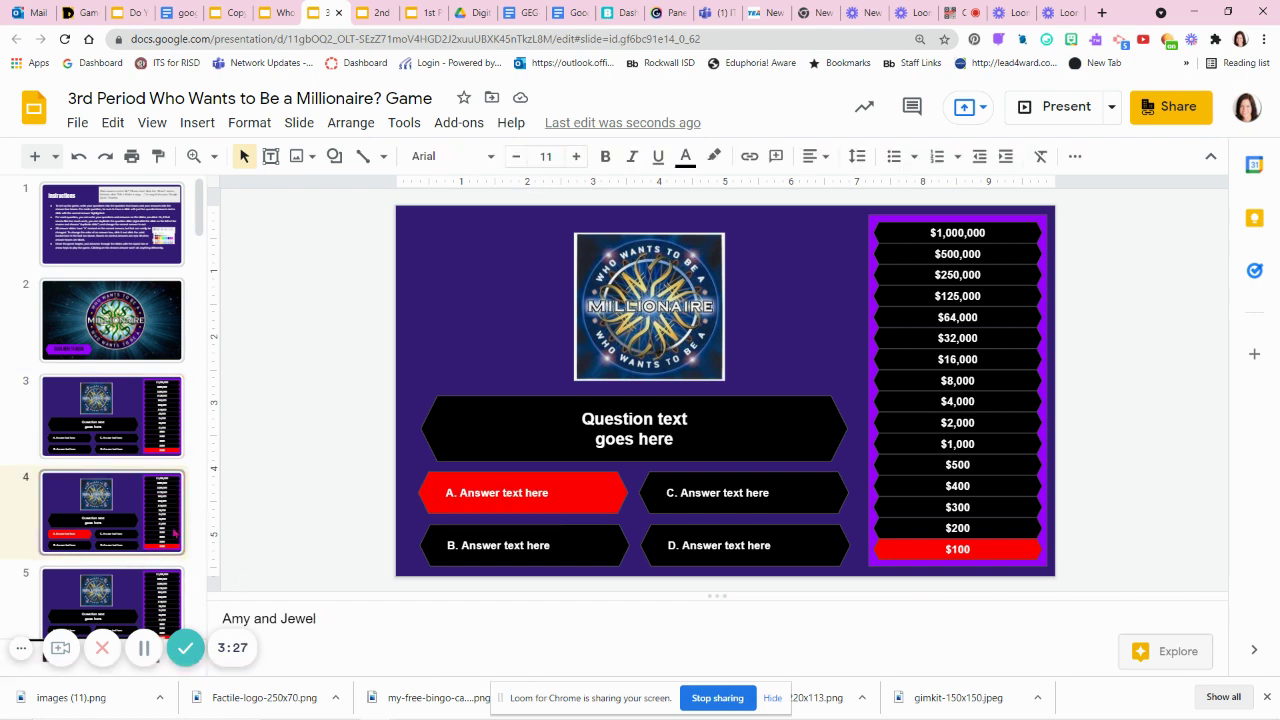
{"action": "scroll", "coordinate": [119, 544], "scroll_direction": "down", "scroll_amount": 3}
{"action": "left_click", "coordinate": [130, 540]}
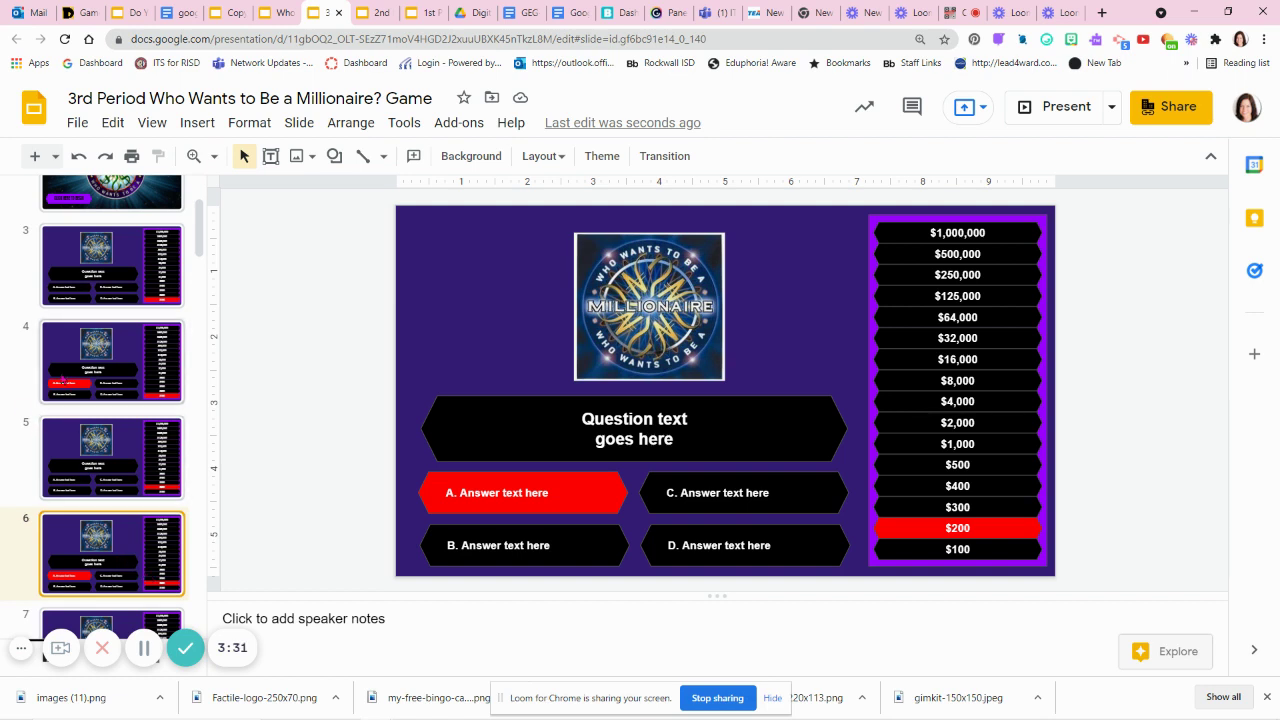
{"action": "left_click", "coordinate": [100, 284]}
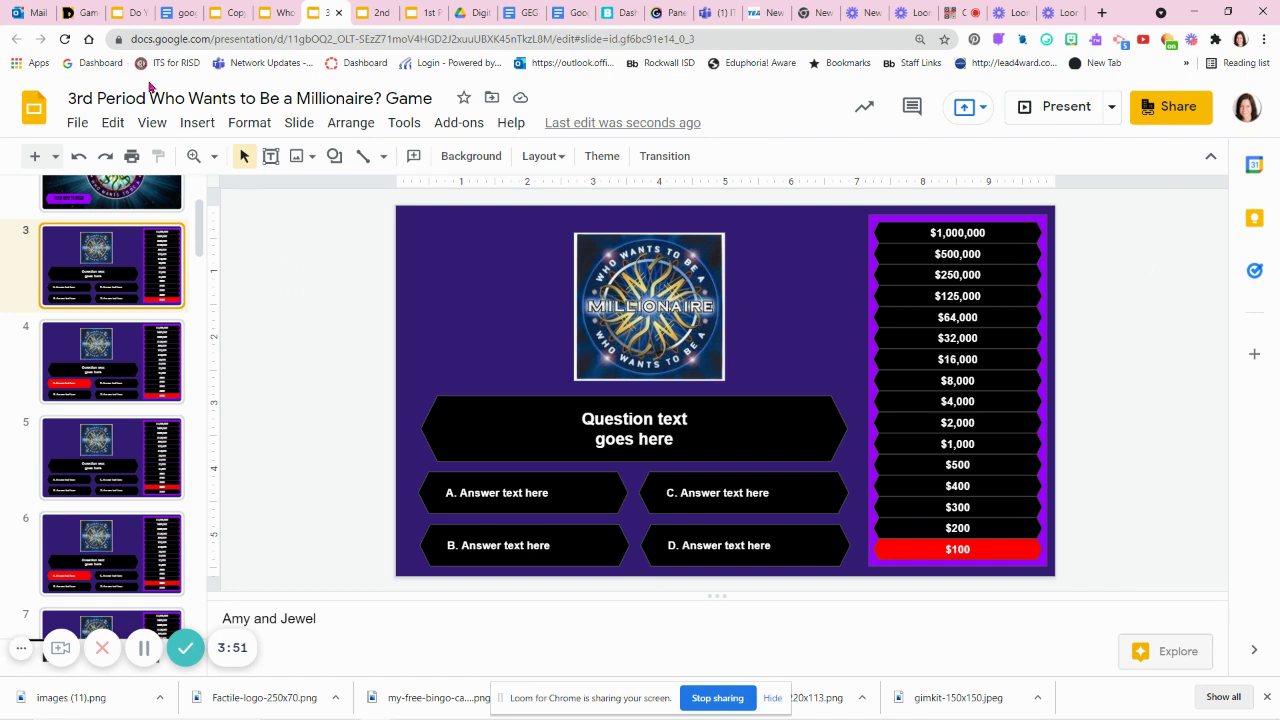
{"action": "left_click", "coordinate": [183, 97]}
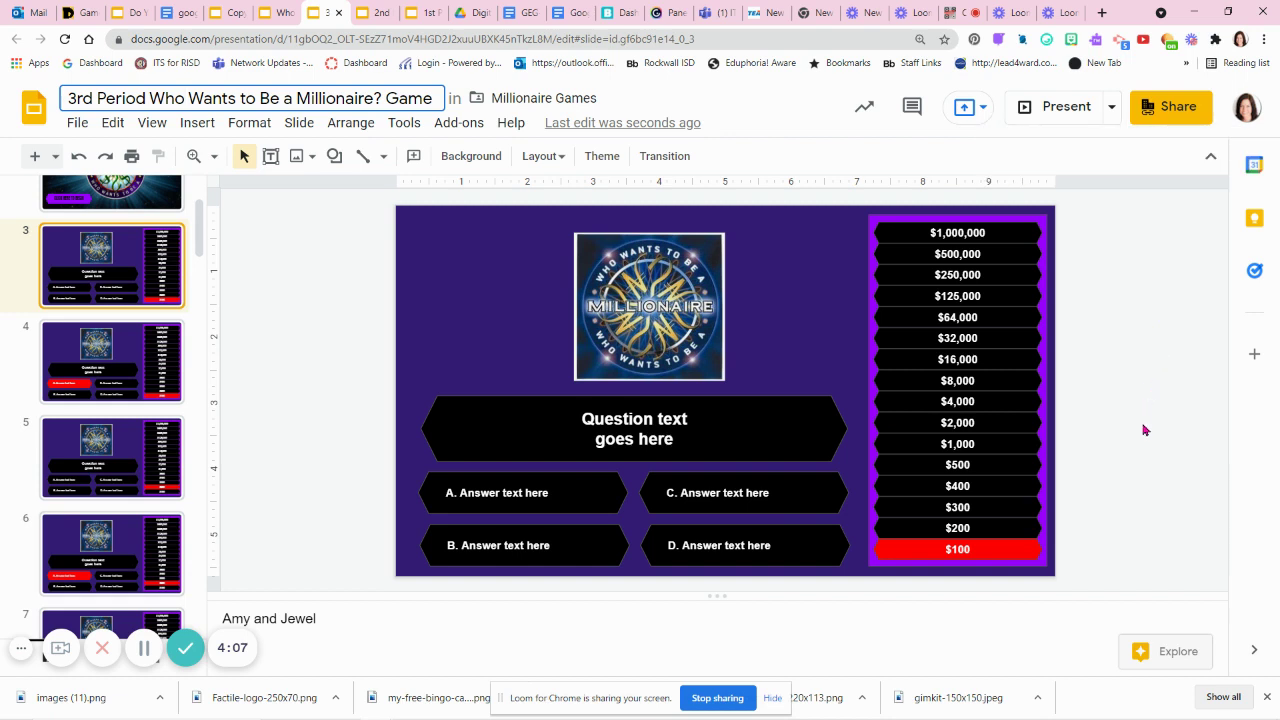
- Set the presentation's link sharing so anyone in the ROCKWALL INDEPENDENT SCHOOL DIST. group with the link is an Editor
{"action": "left_click", "coordinate": [1168, 112]}
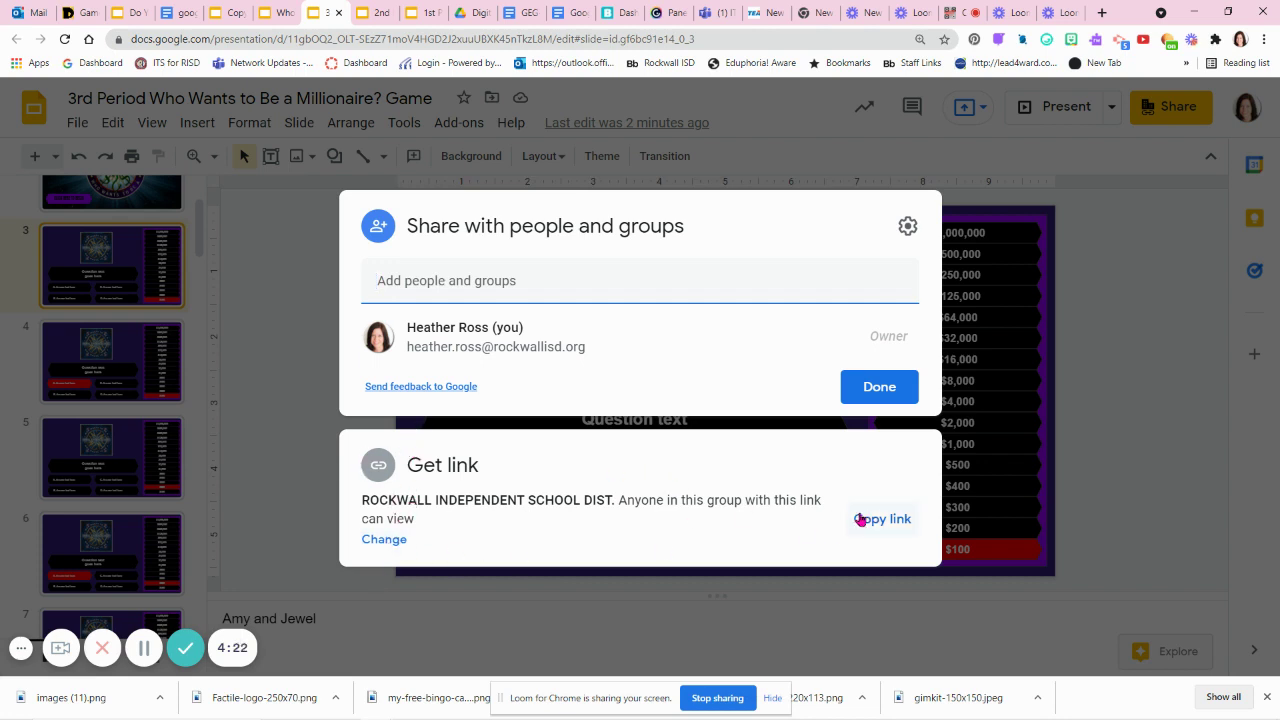
{"action": "left_click", "coordinate": [394, 540]}
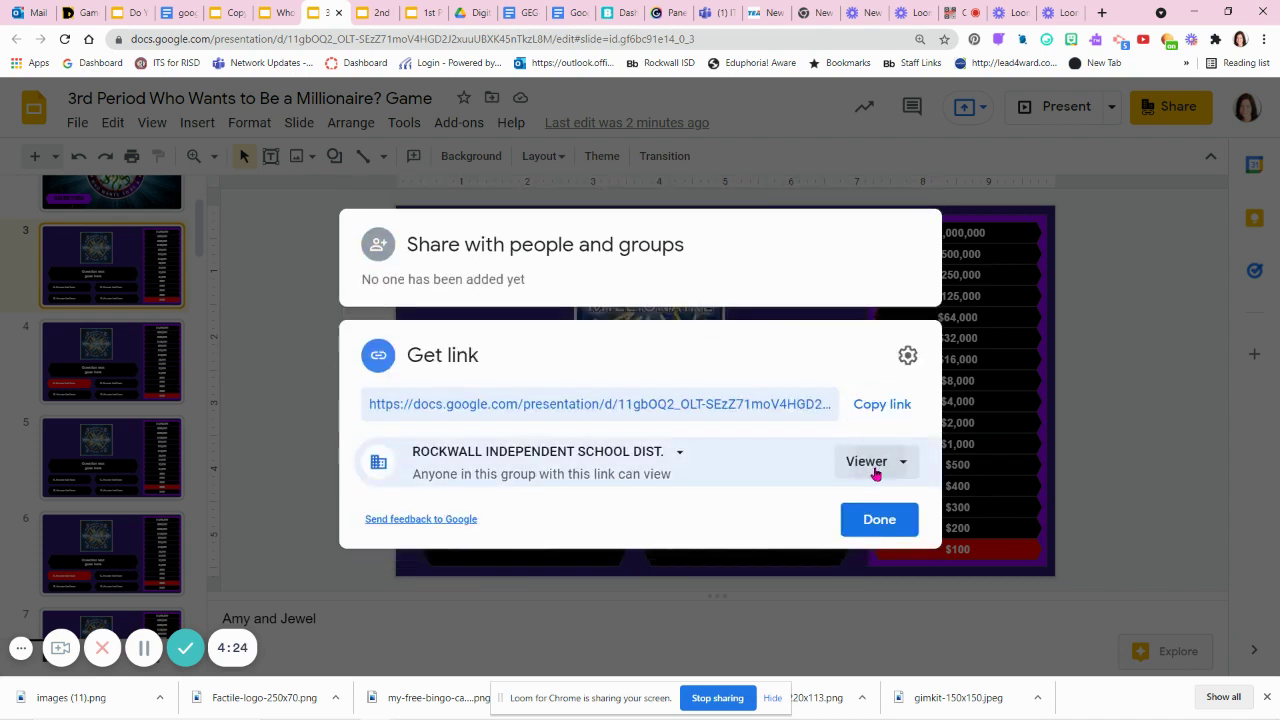
{"action": "left_click", "coordinate": [872, 464]}
{"action": "left_click", "coordinate": [886, 606]}
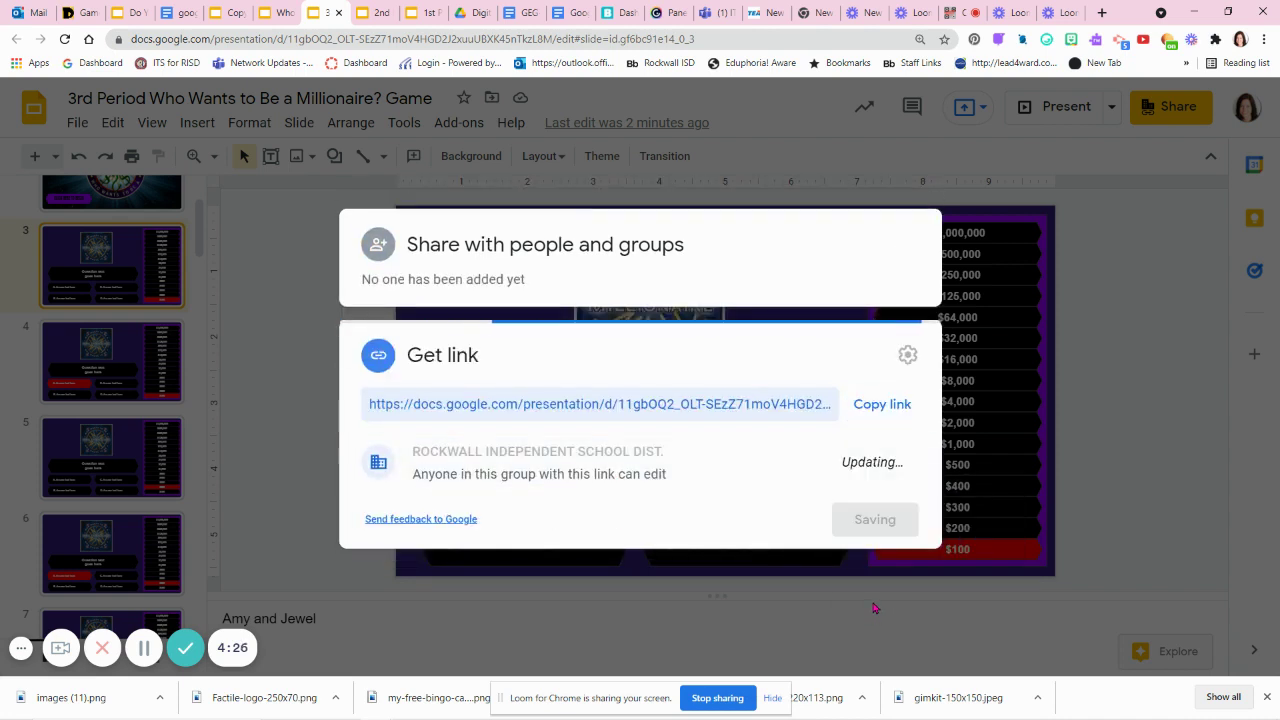
{"action": "left_click", "coordinate": [882, 520]}
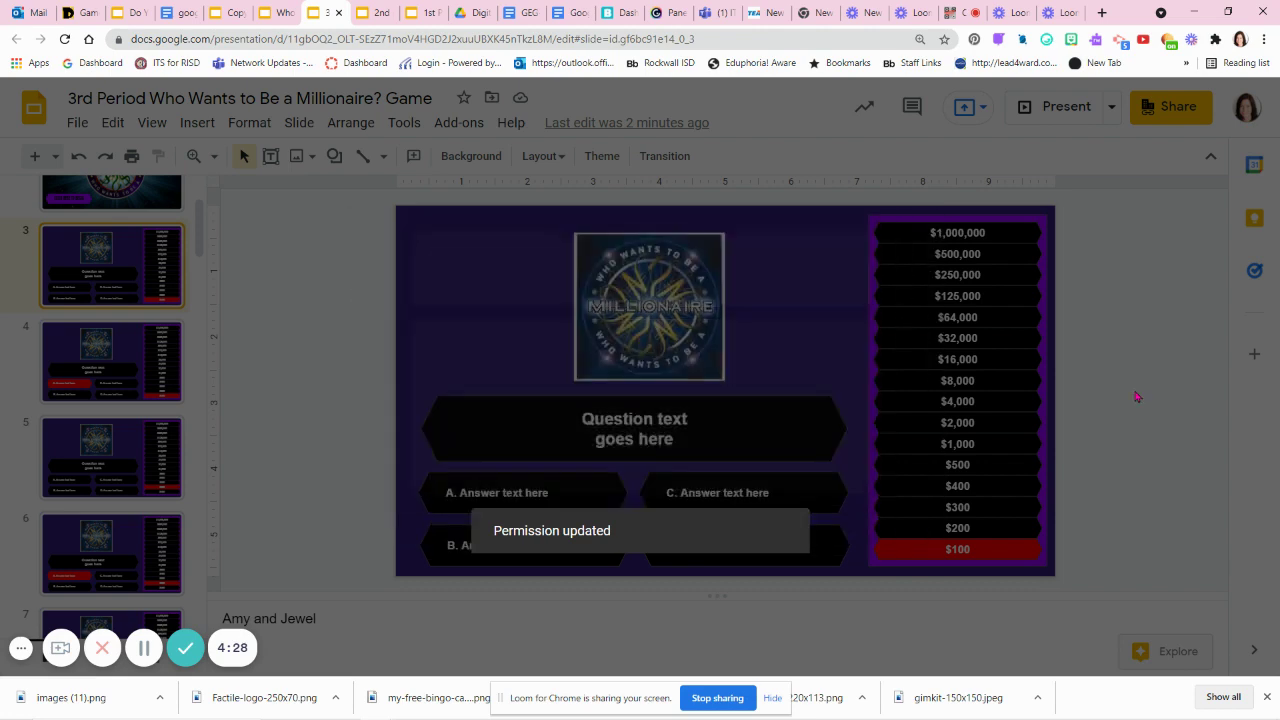
- Generate a QR code for the presentation's link with The QR Code Extension, and close it after viewing
{"action": "left_click", "coordinate": [1216, 40]}
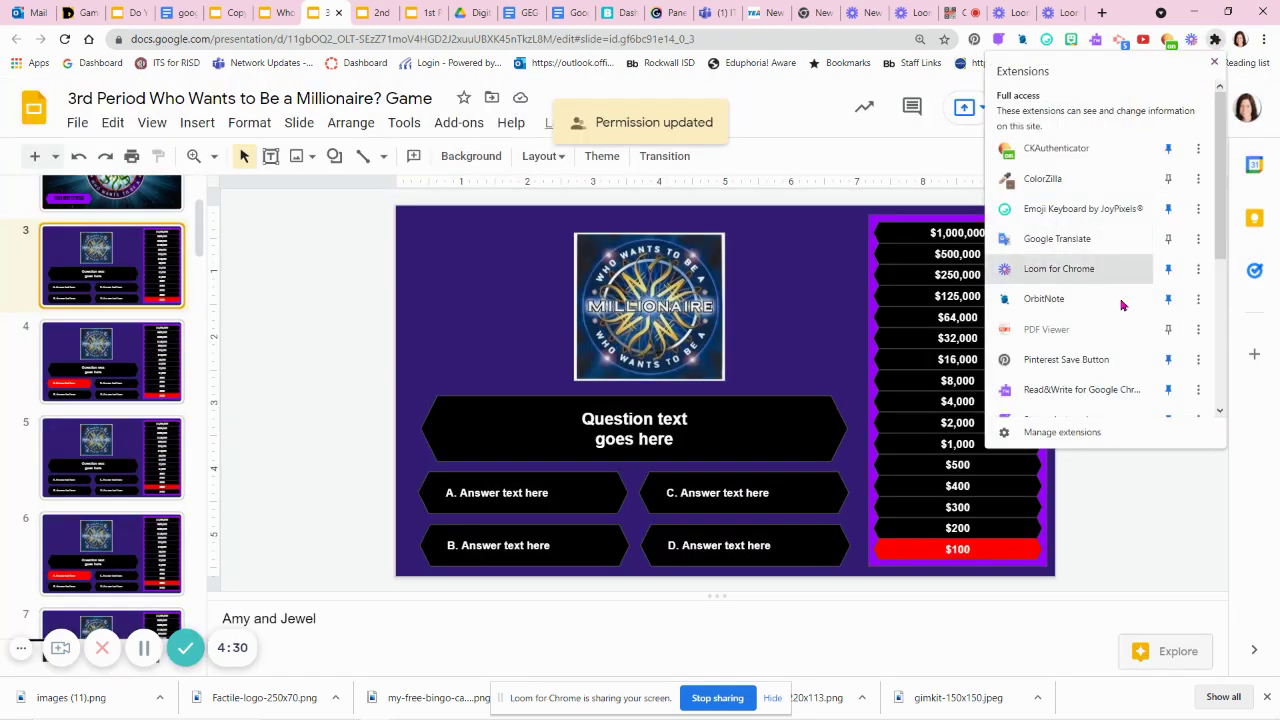
{"action": "scroll", "coordinate": [1108, 340], "scroll_direction": "down", "scroll_amount": 1}
{"action": "scroll", "coordinate": [1108, 345], "scroll_direction": "down", "scroll_amount": 3}
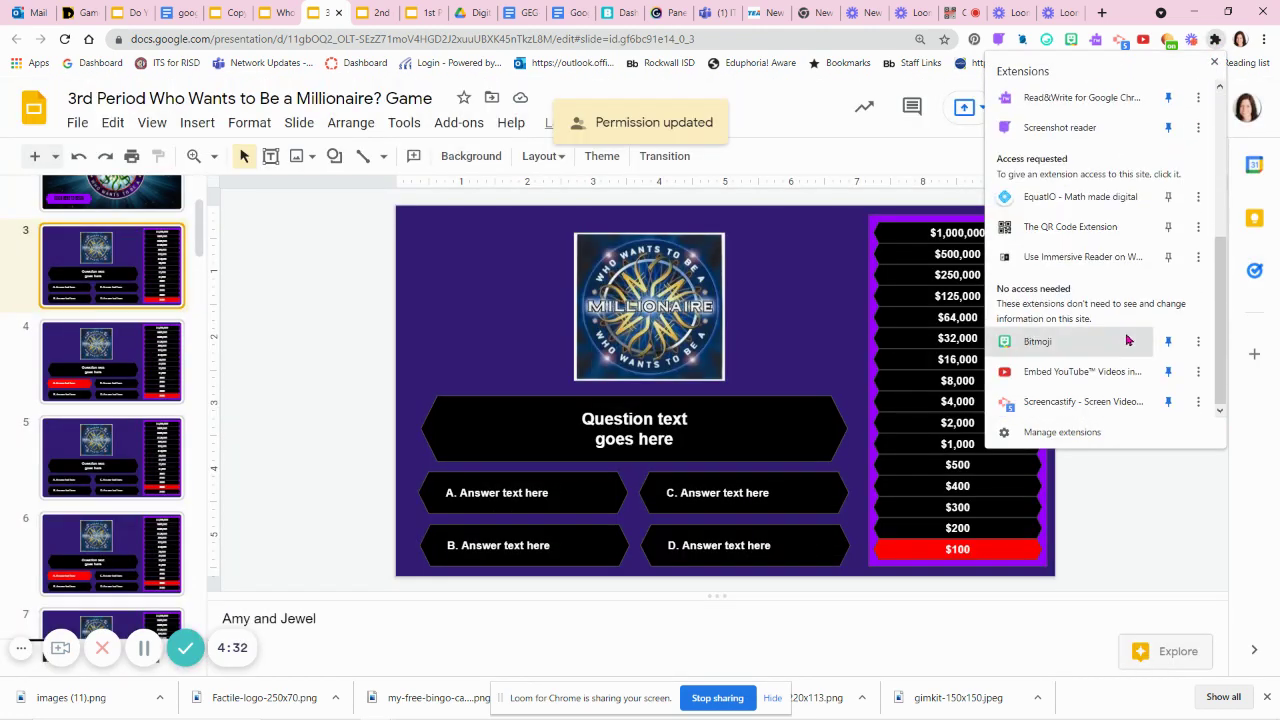
{"action": "left_click", "coordinate": [1100, 245]}
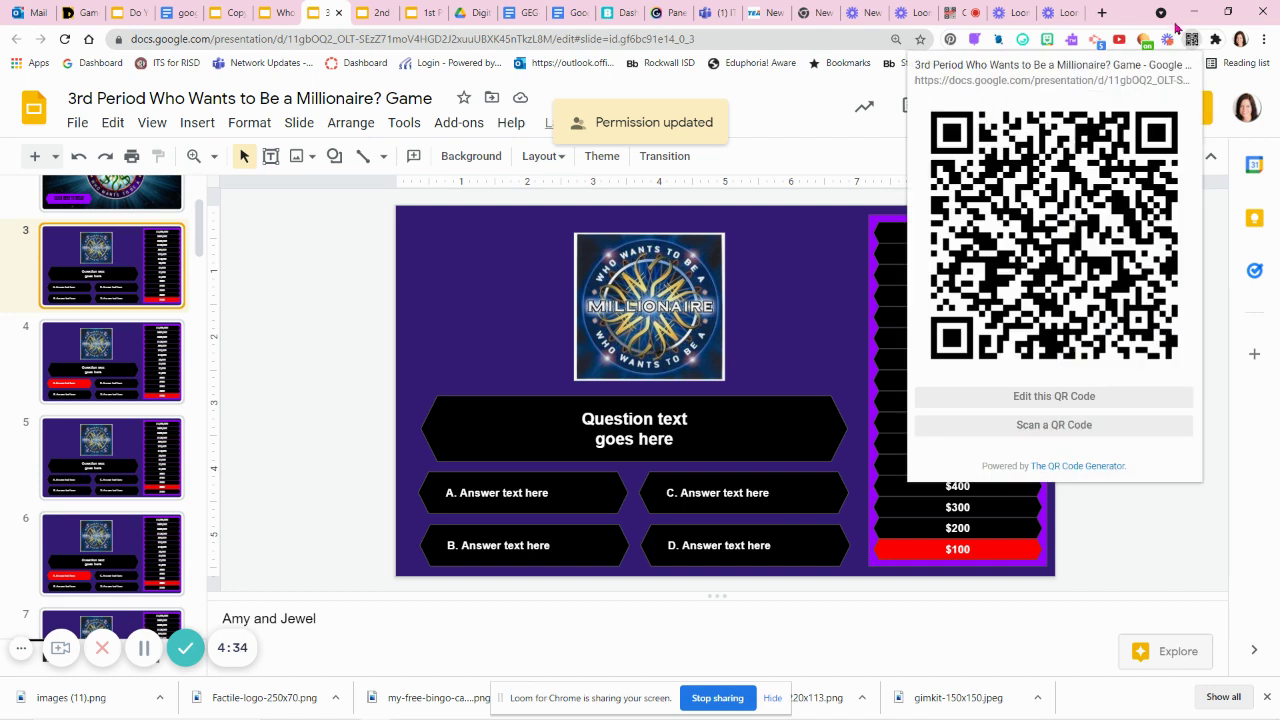
{"action": "left_click", "coordinate": [1191, 39]}
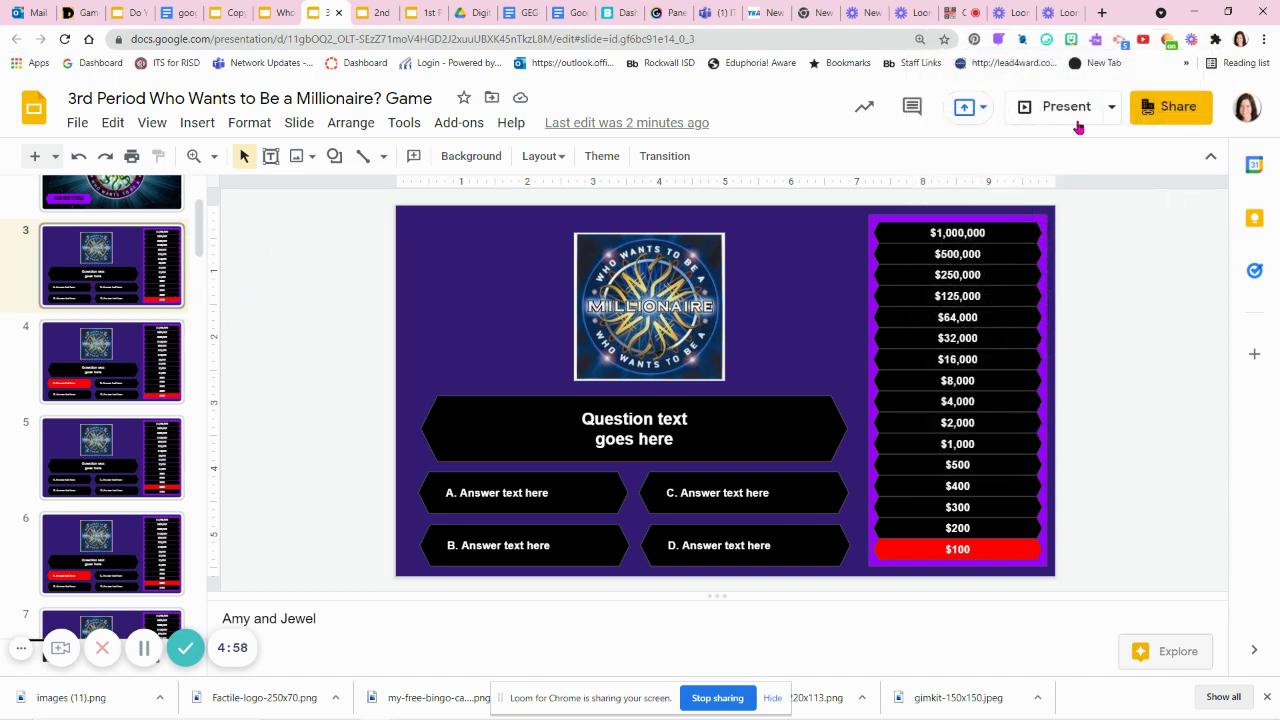
- Check the access level that the presentation's share link gives to the school district group
{"action": "left_click", "coordinate": [1062, 106]}
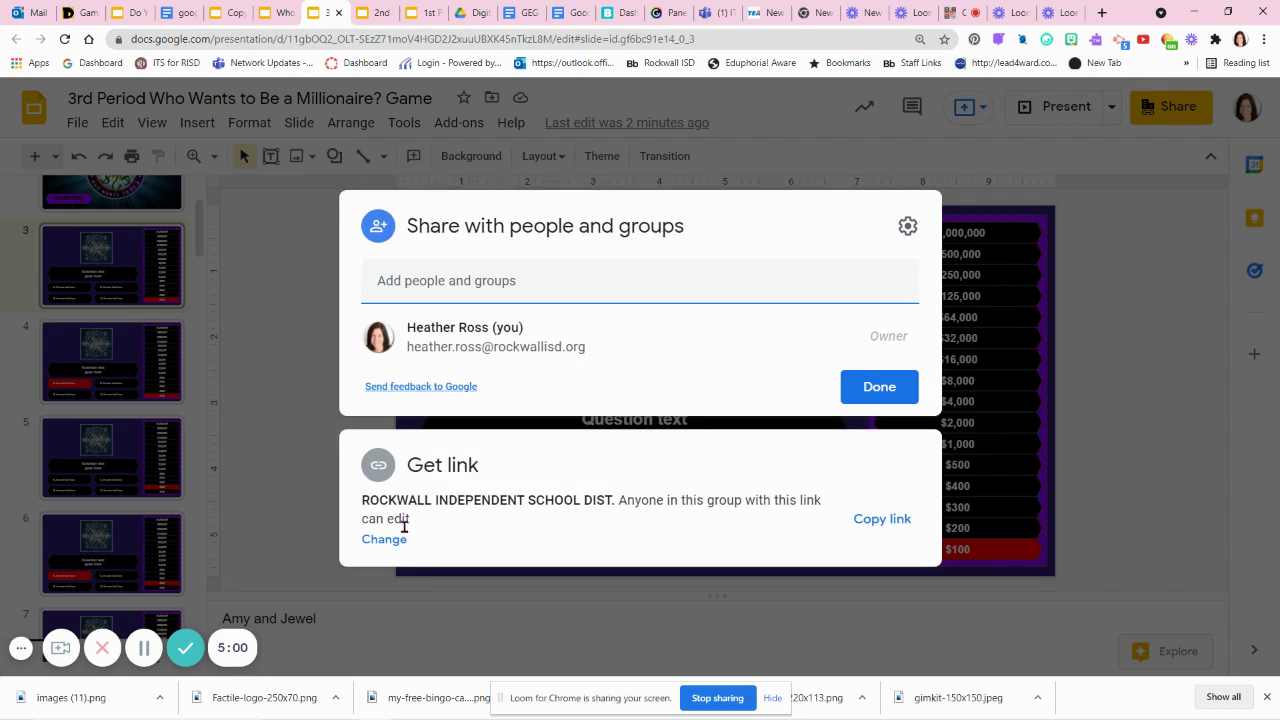
{"action": "left_click", "coordinate": [401, 542]}
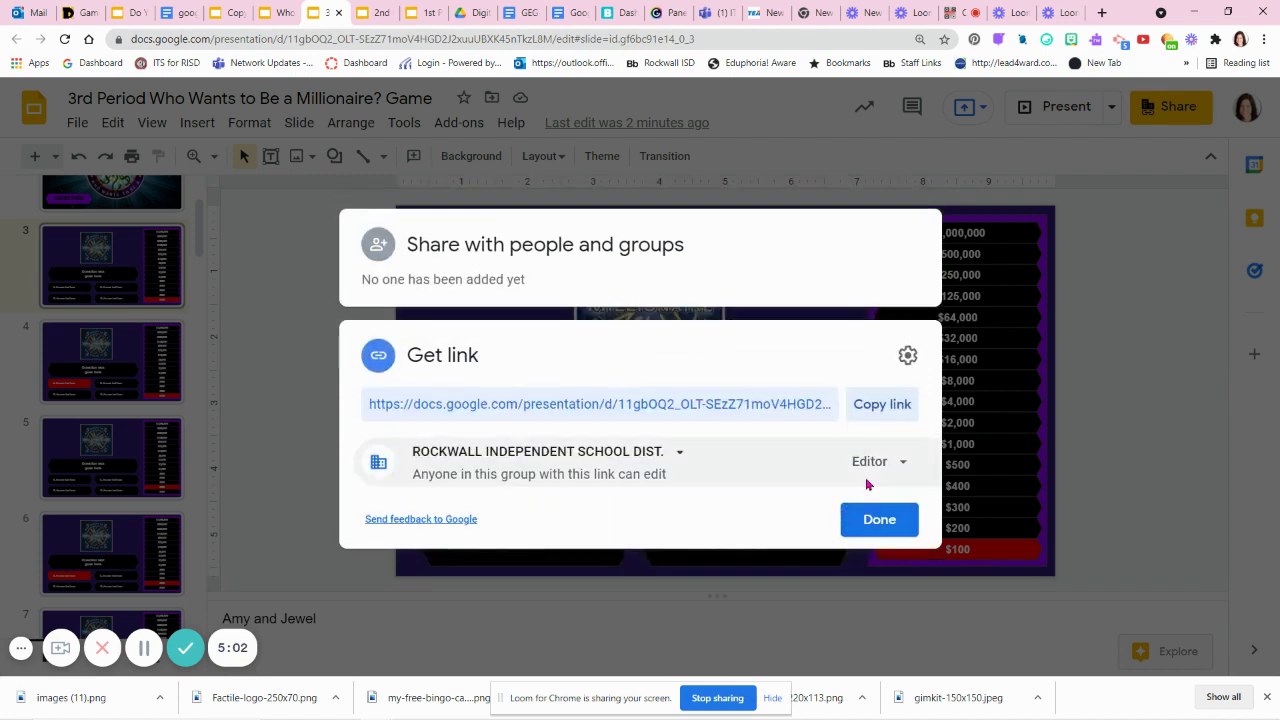
{"action": "left_click", "coordinate": [879, 521]}
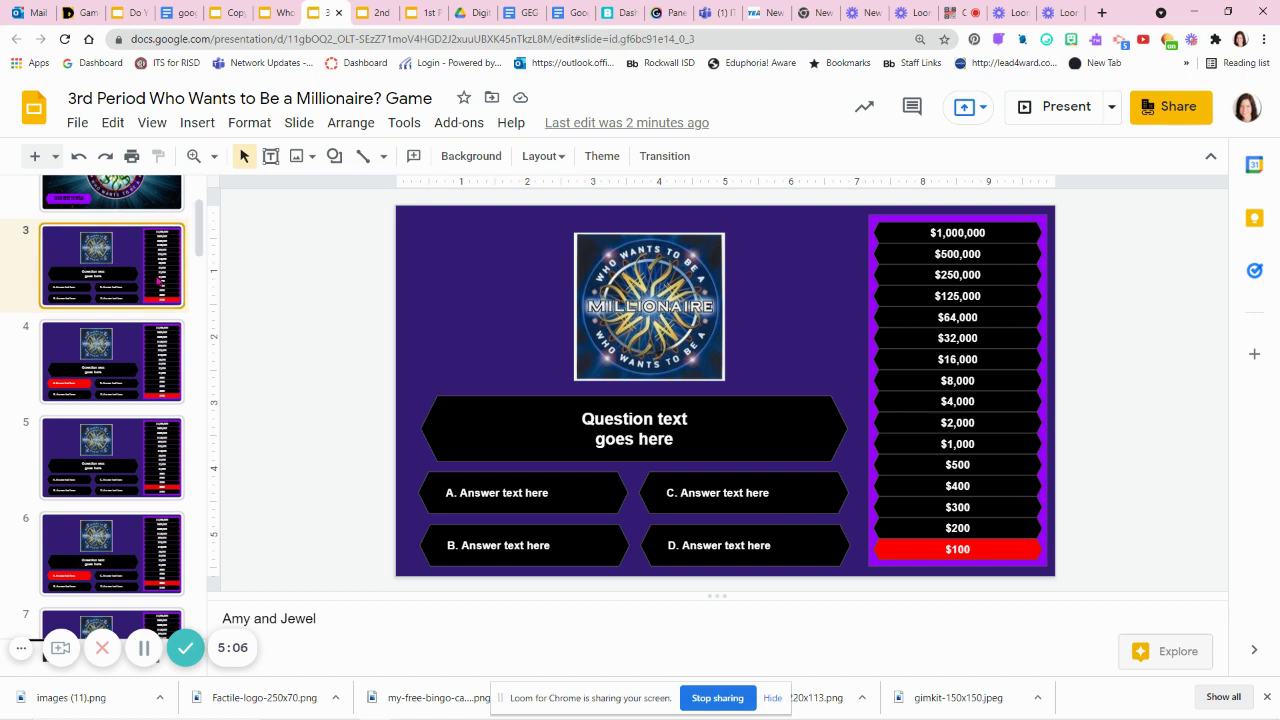
- Change the school district group's access through the share link to Viewer
{"action": "left_click_drag", "start_coordinate": [196, 250], "coordinate": [173, 549]}
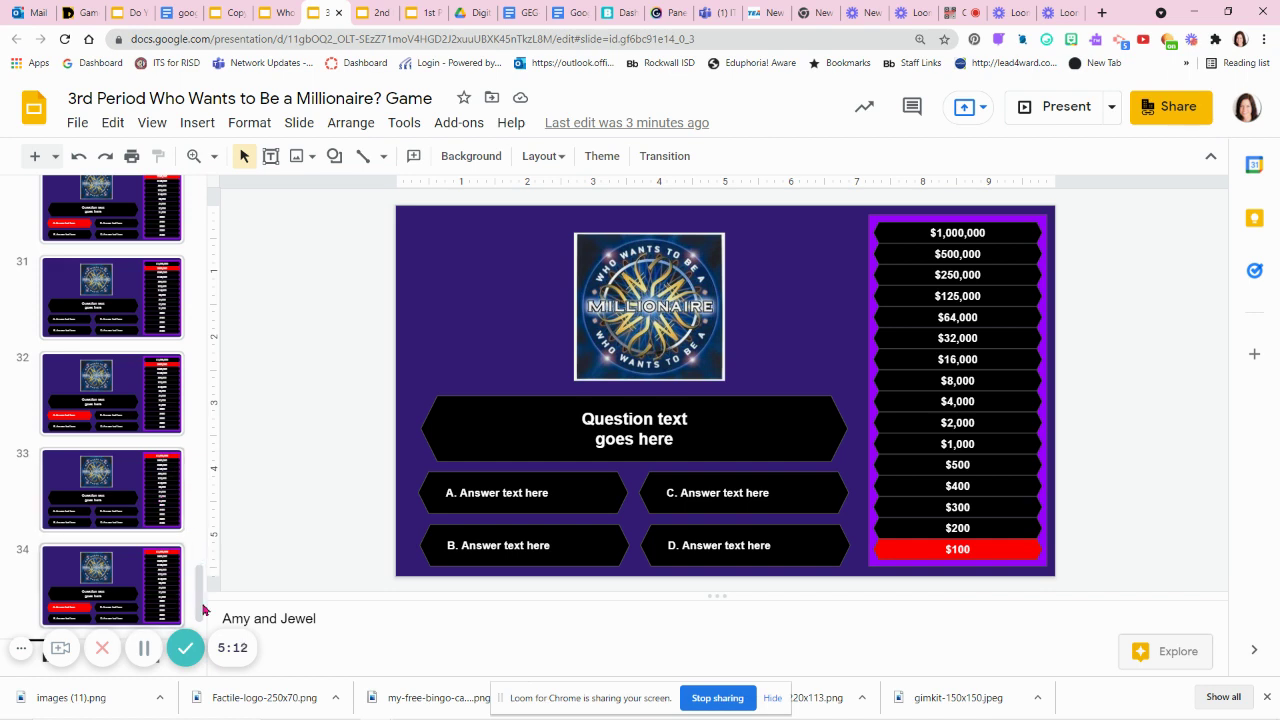
{"action": "left_click_drag", "start_coordinate": [203, 609], "coordinate": [220, 200]}
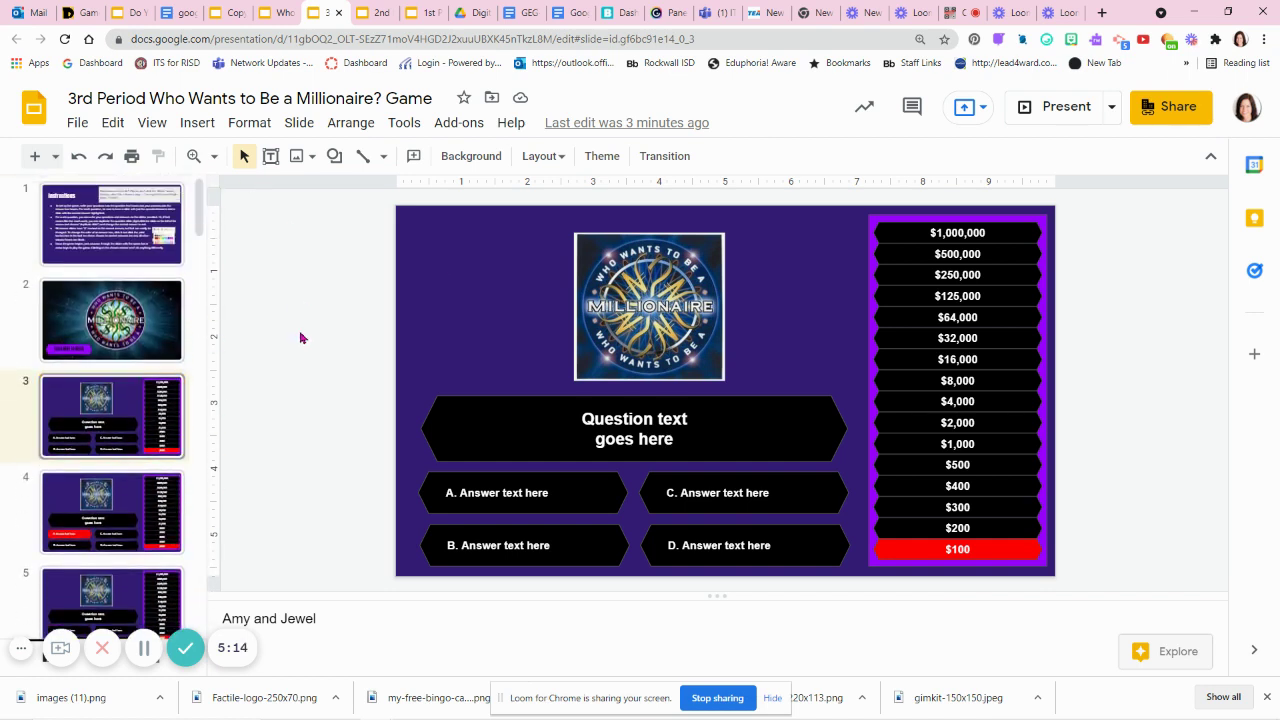
{"action": "left_click", "coordinate": [1181, 120]}
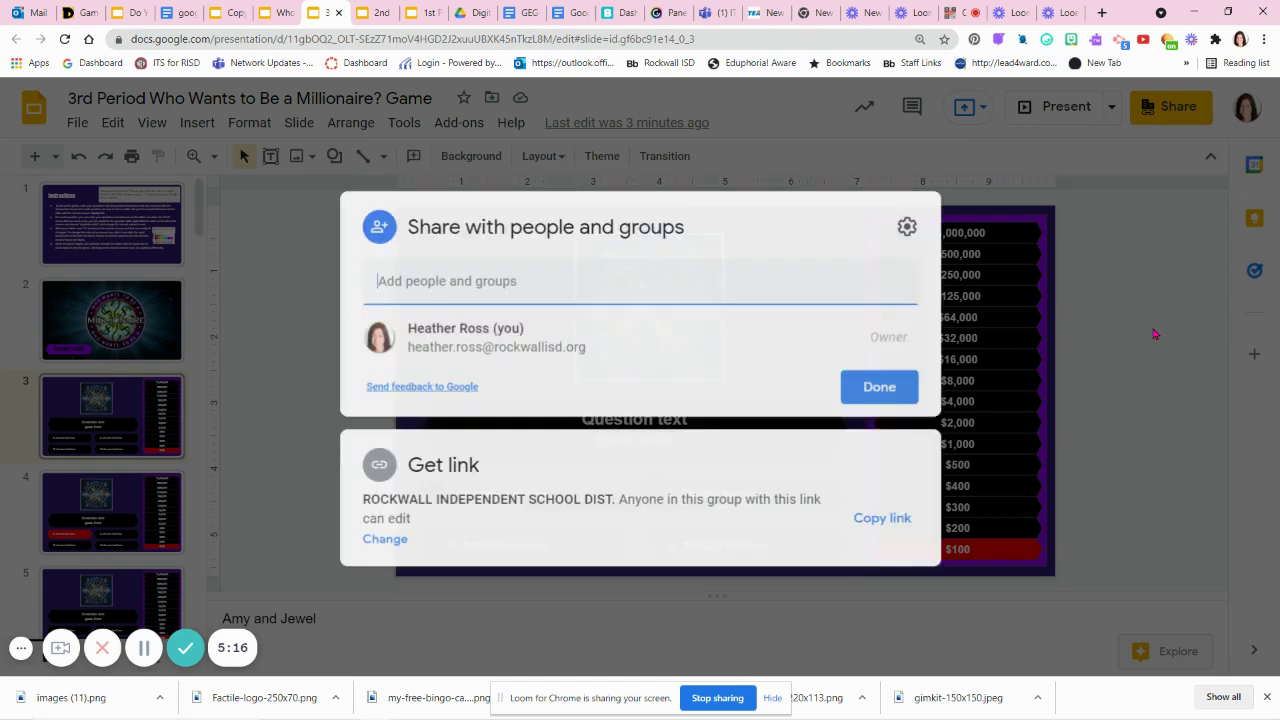
{"action": "left_click", "coordinate": [372, 539]}
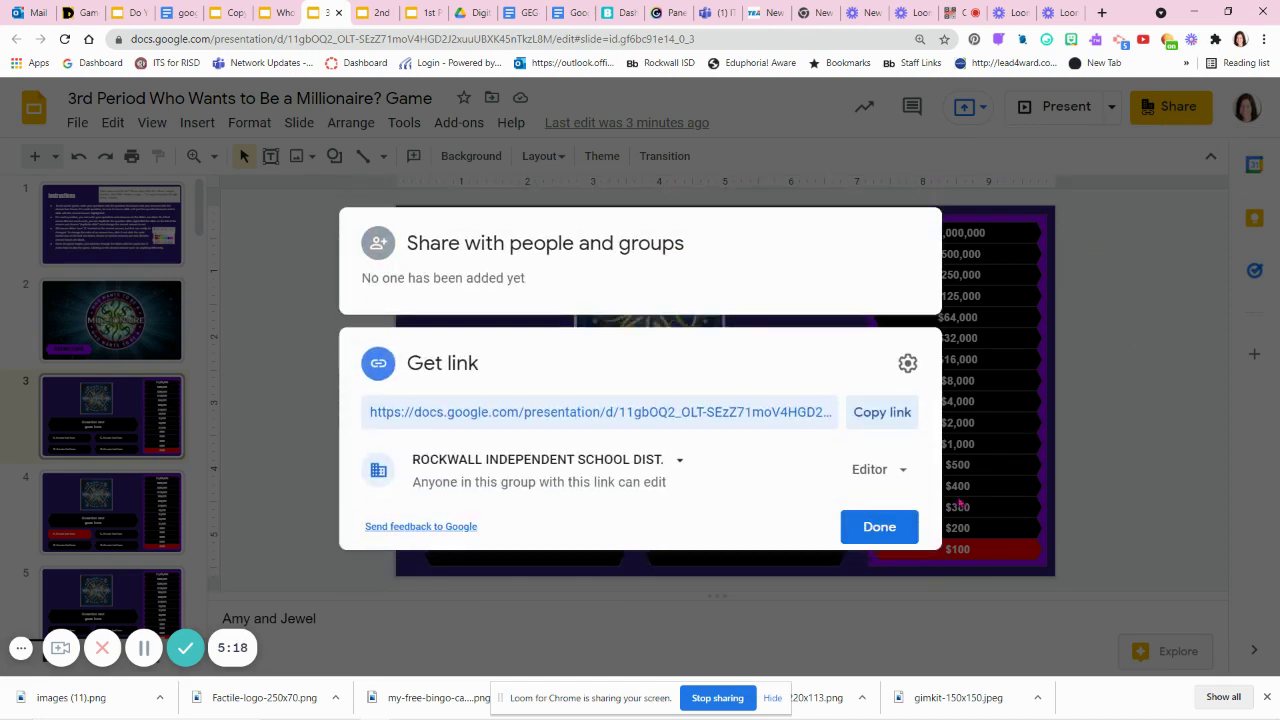
{"action": "left_click", "coordinate": [868, 462]}
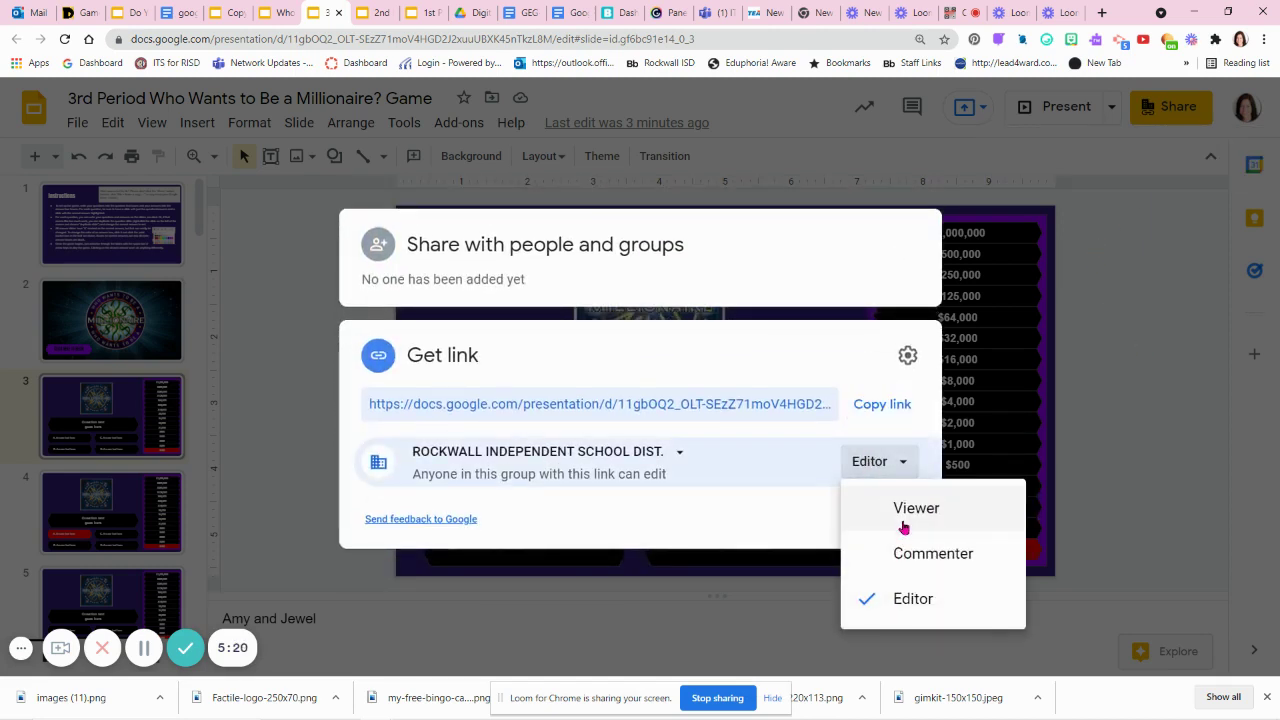
{"action": "left_click", "coordinate": [903, 522]}
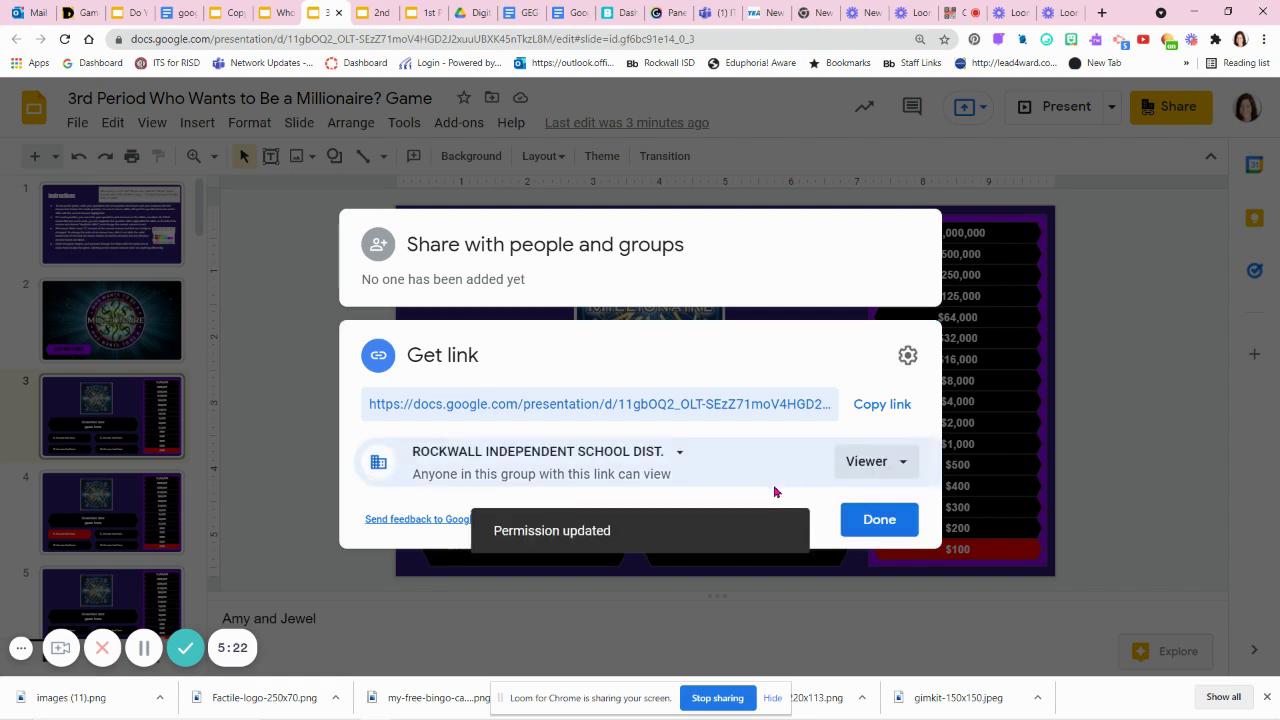
{"action": "left_click", "coordinate": [911, 531]}
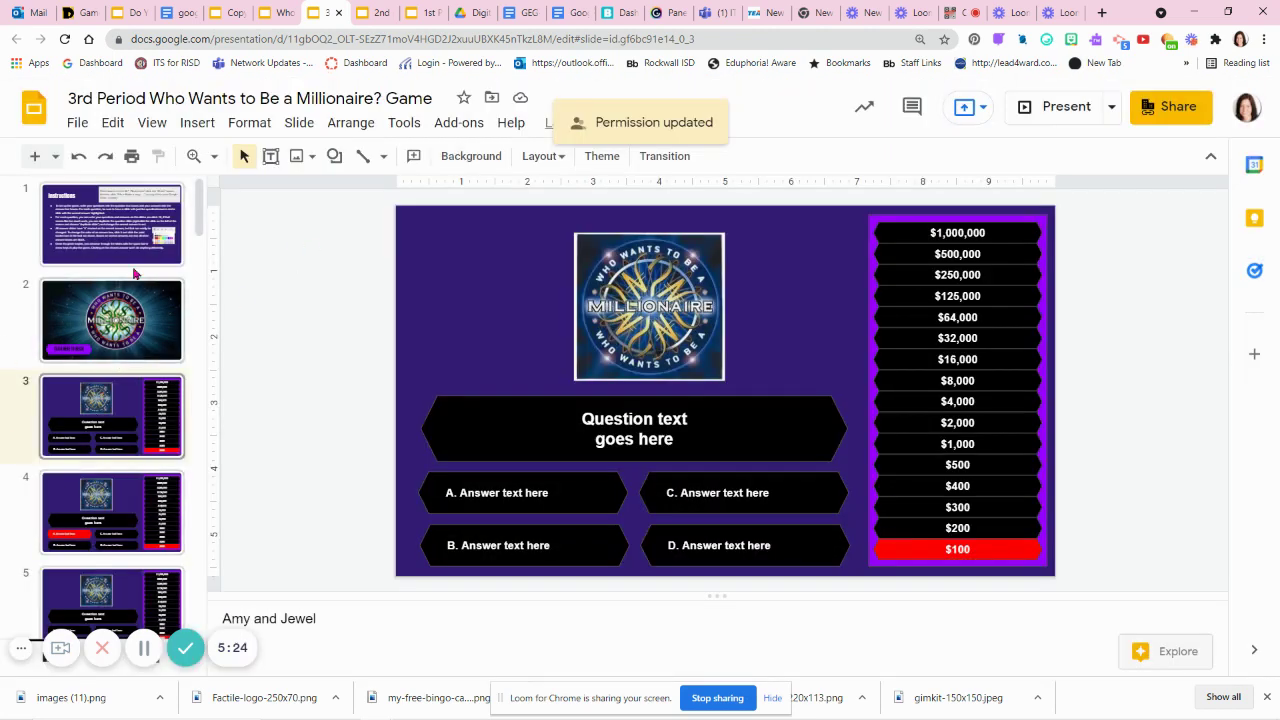
- Look through the slides to the closing slide and back, and open the presentation's title for editing
{"action": "left_click_drag", "start_coordinate": [199, 205], "coordinate": [236, 630]}
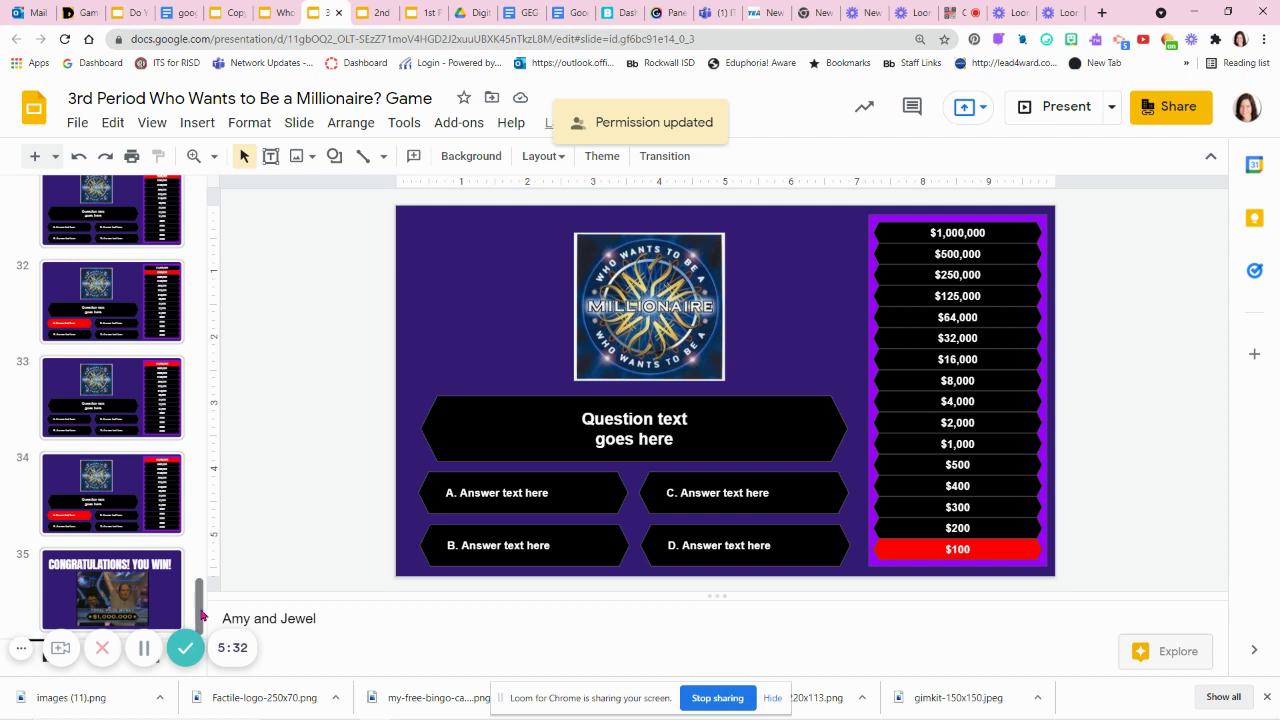
{"action": "left_click_drag", "start_coordinate": [200, 605], "coordinate": [208, 202]}
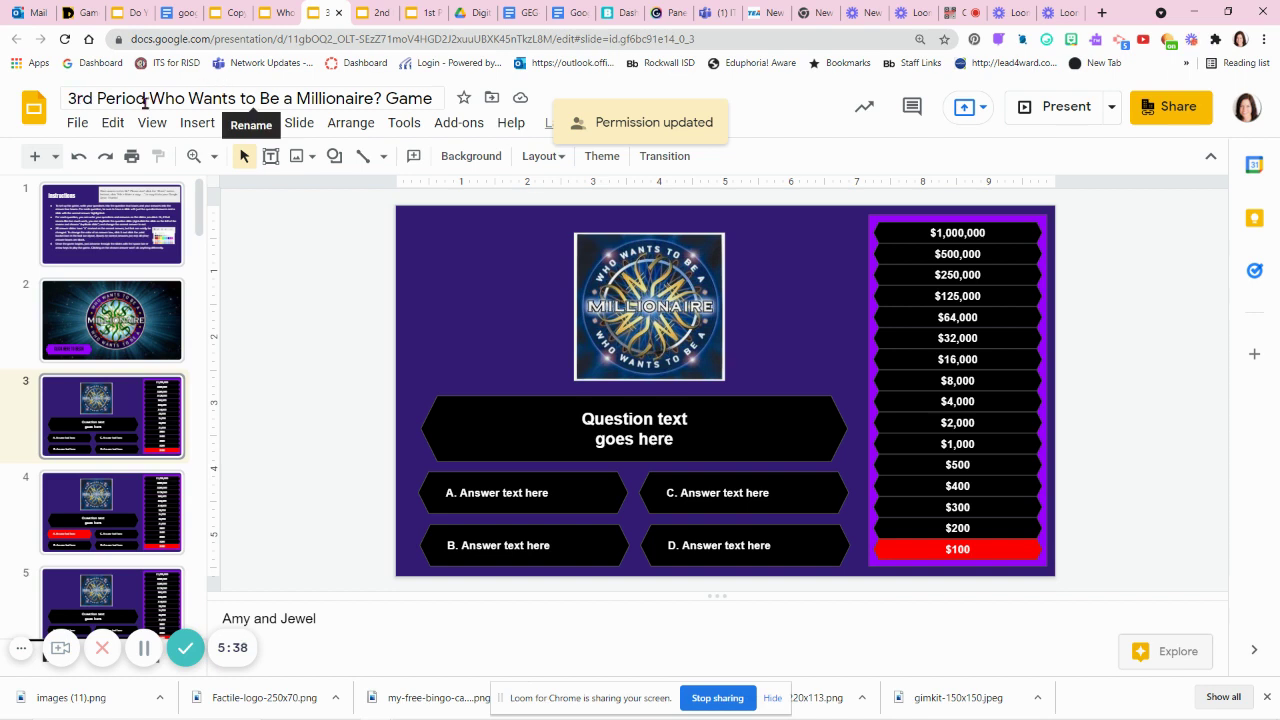
{"action": "left_click", "coordinate": [248, 103]}
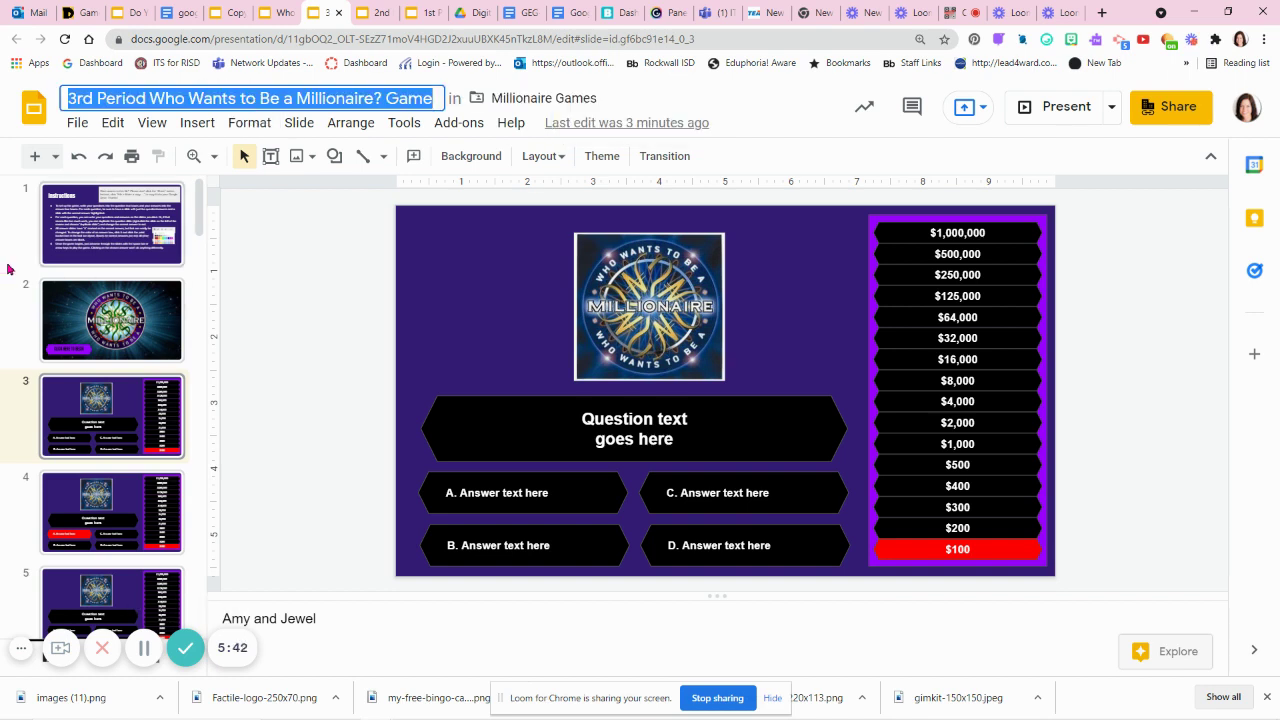
{"action": "left_click", "coordinate": [169, 98]}
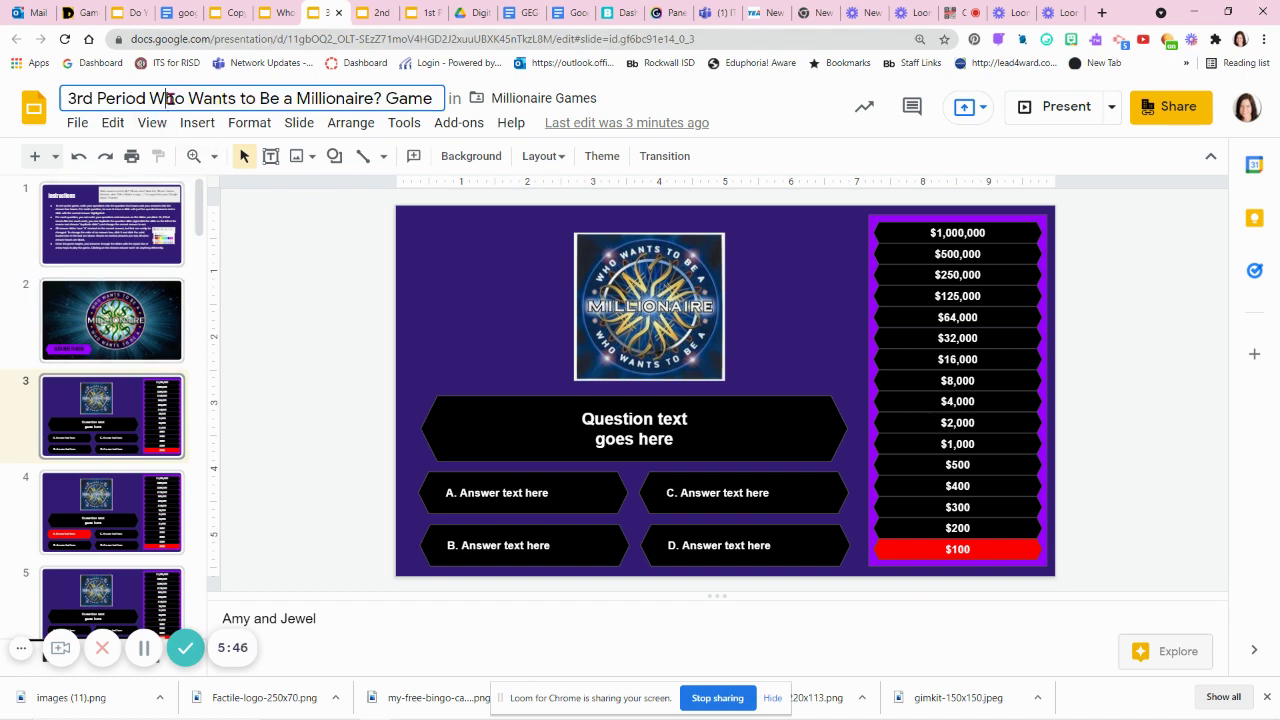